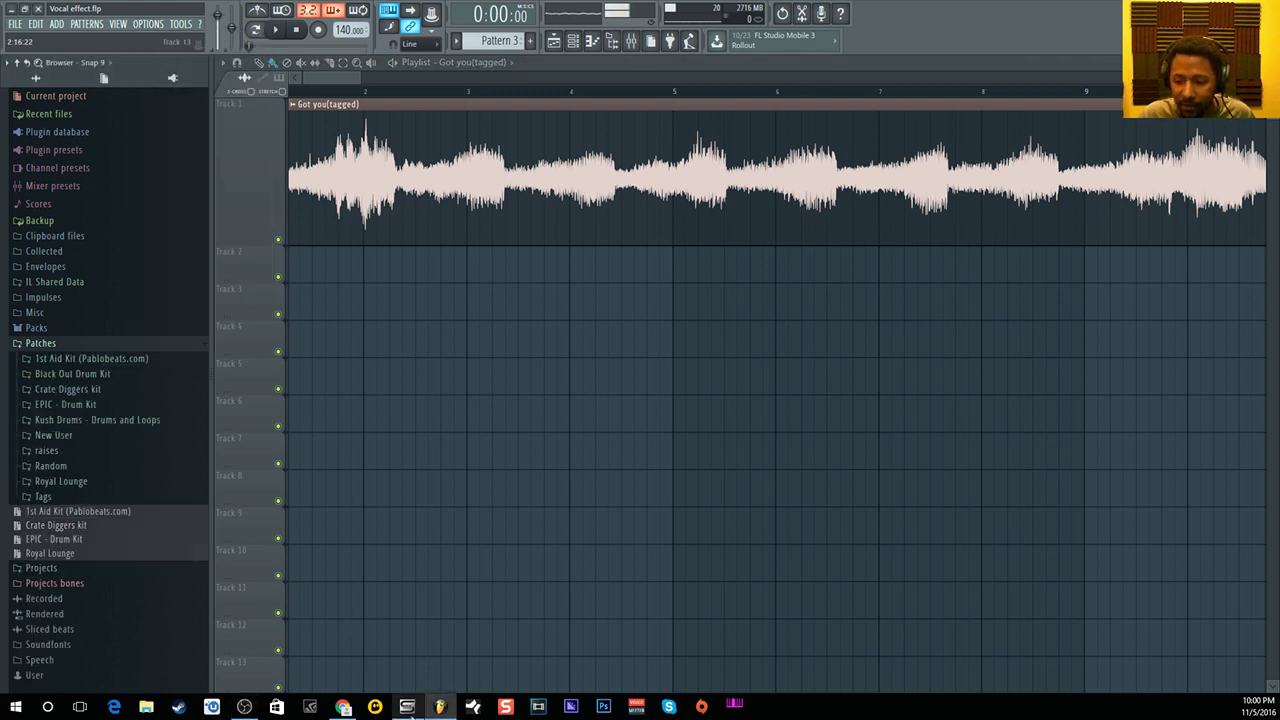
Open the mixer and review the effect chains on inserts 100, 101 and 102.
left_click(408, 707)
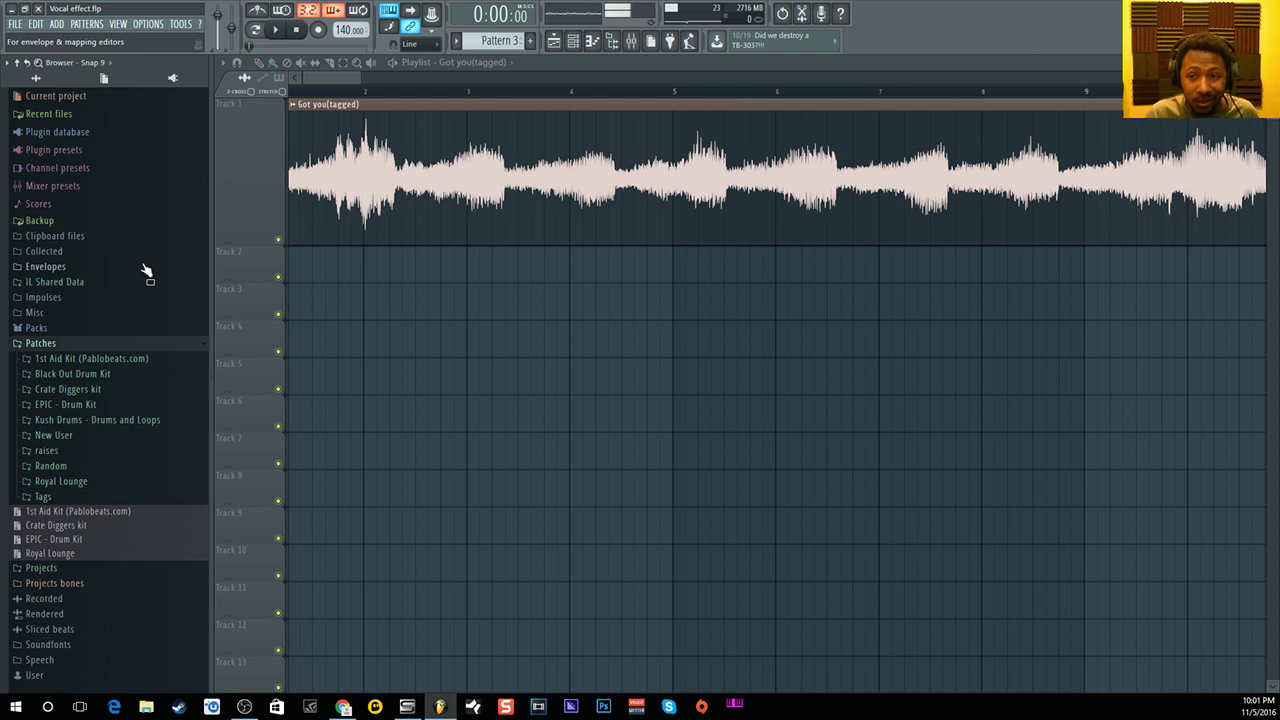
left_click_drag(331, 81, 325, 82)
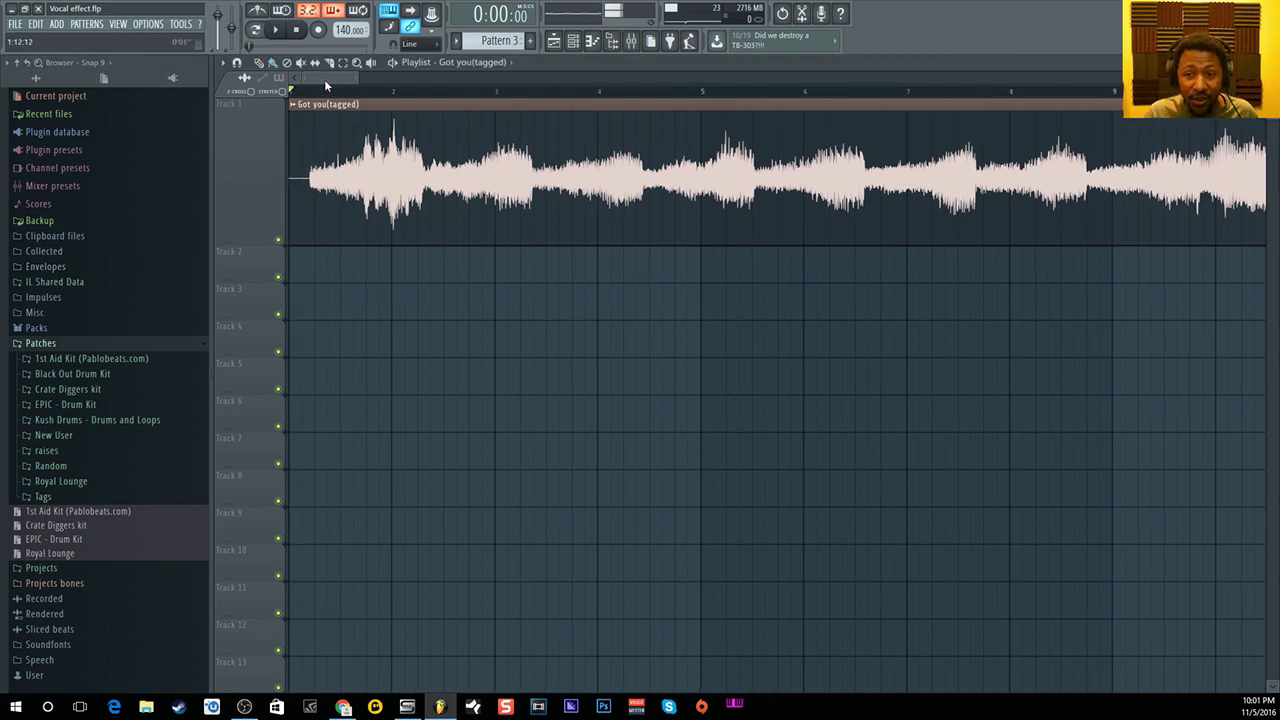
left_click(631, 41)
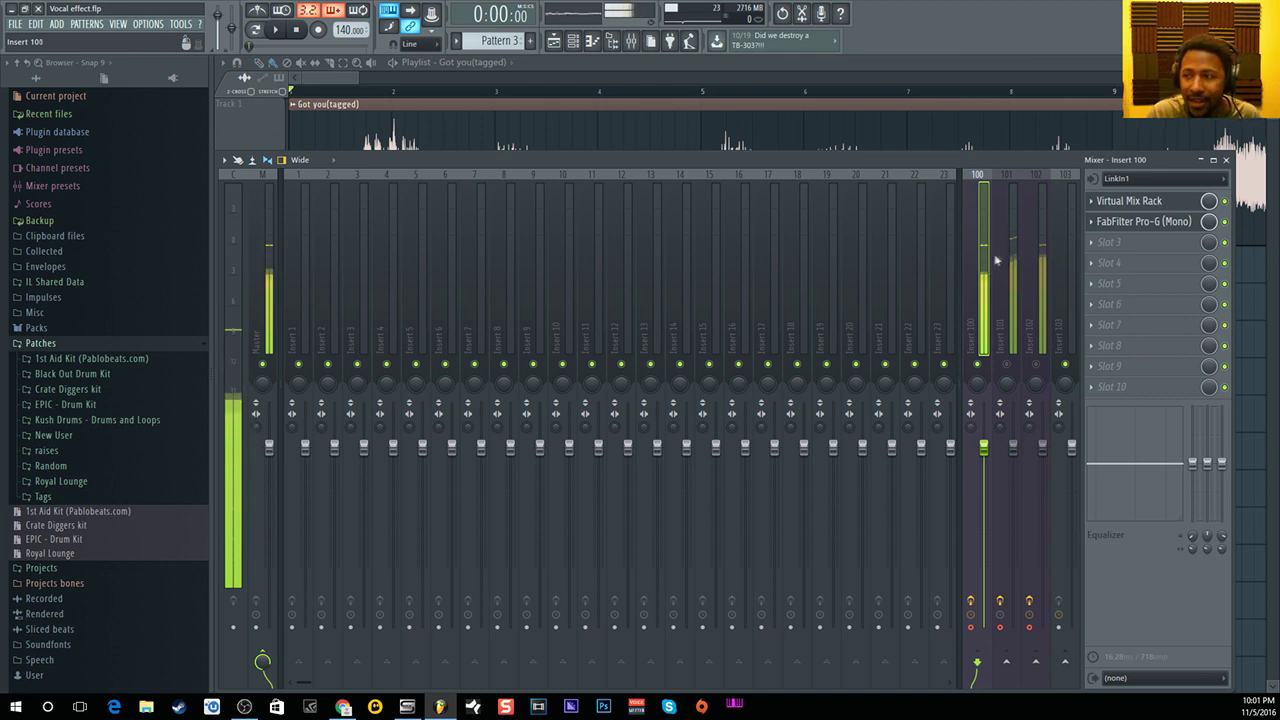
left_click(1008, 257)
left_click(1040, 242)
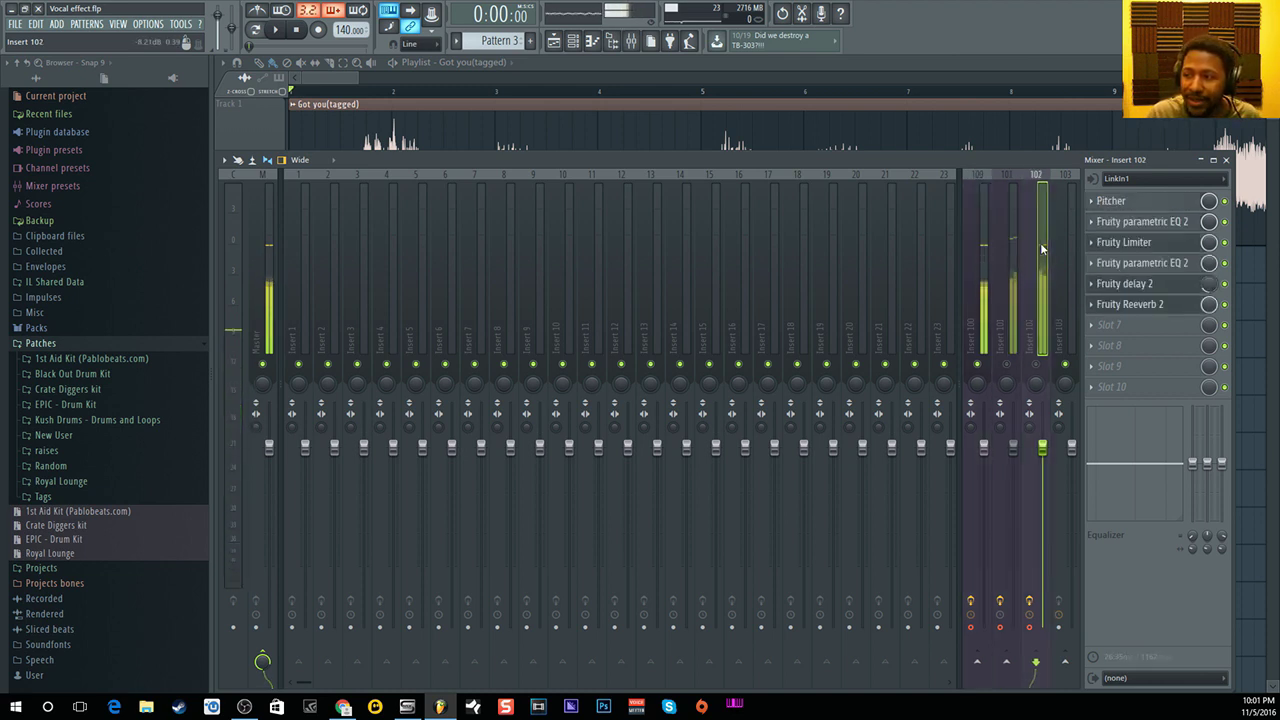
left_click(980, 246)
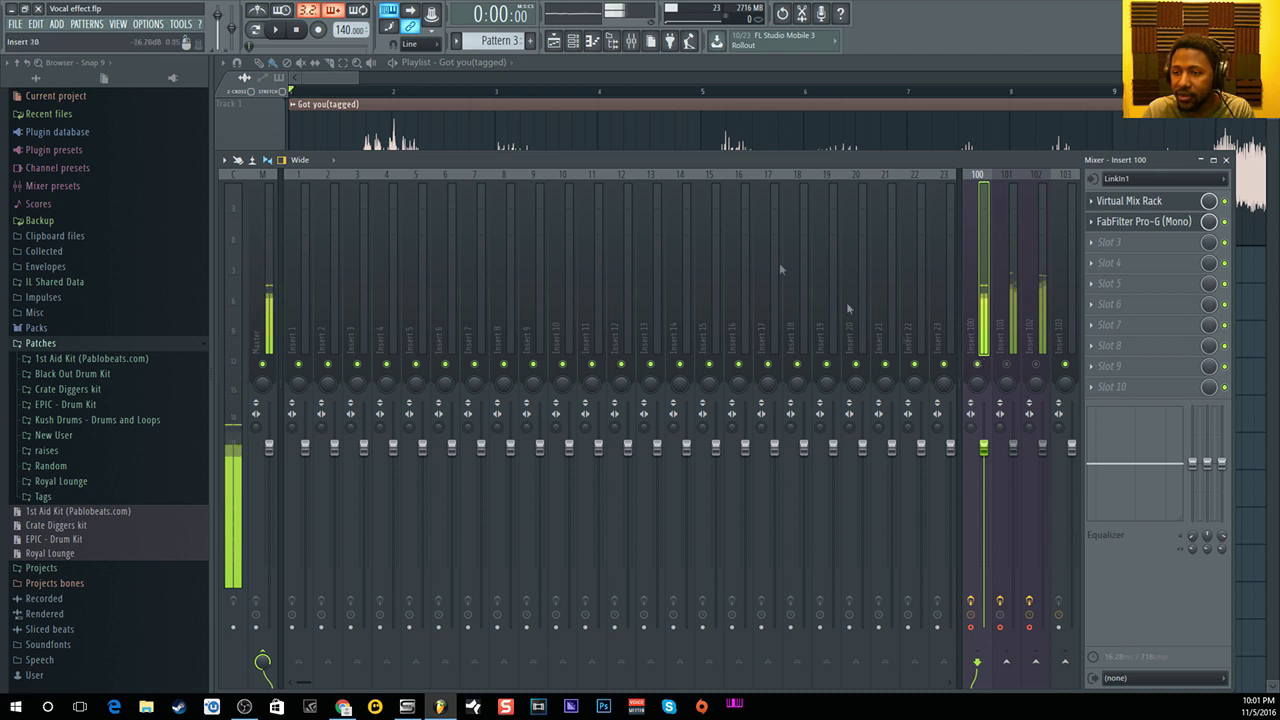
Play the song to compare the vocal through inserts 100 and 101, stop playback and return to insert 100.
left_click(283, 36)
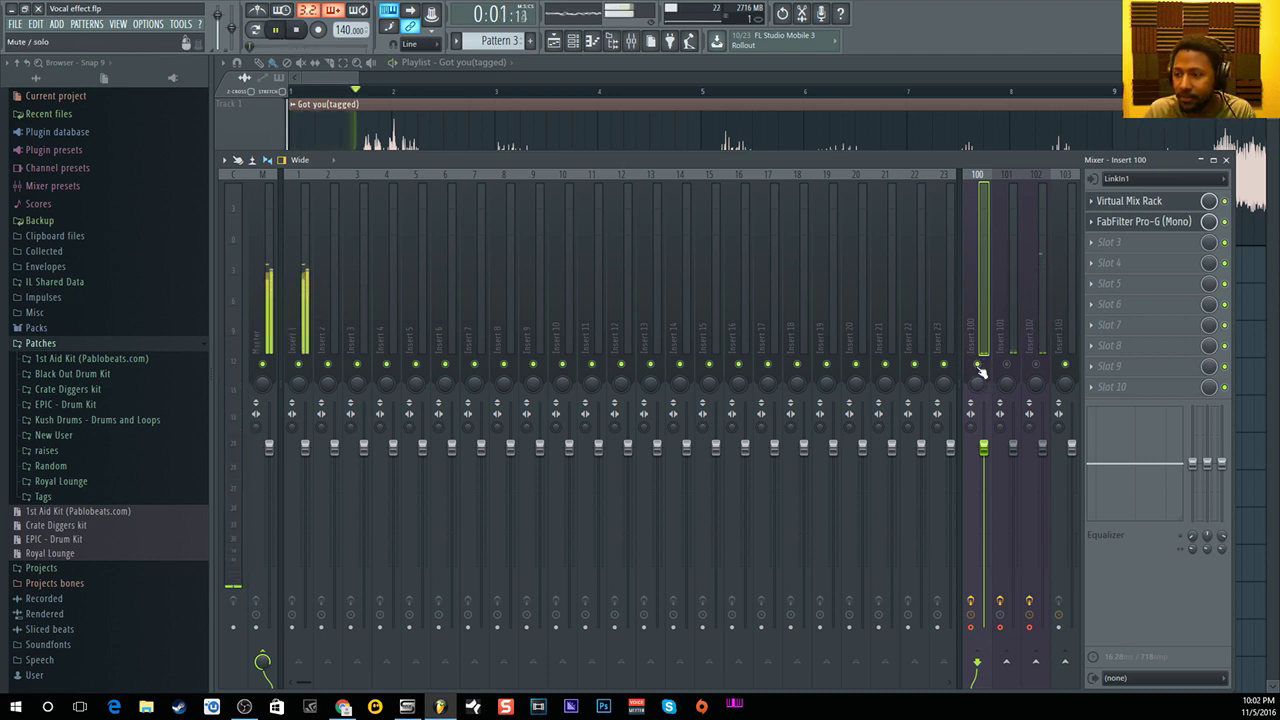
left_click(1012, 280)
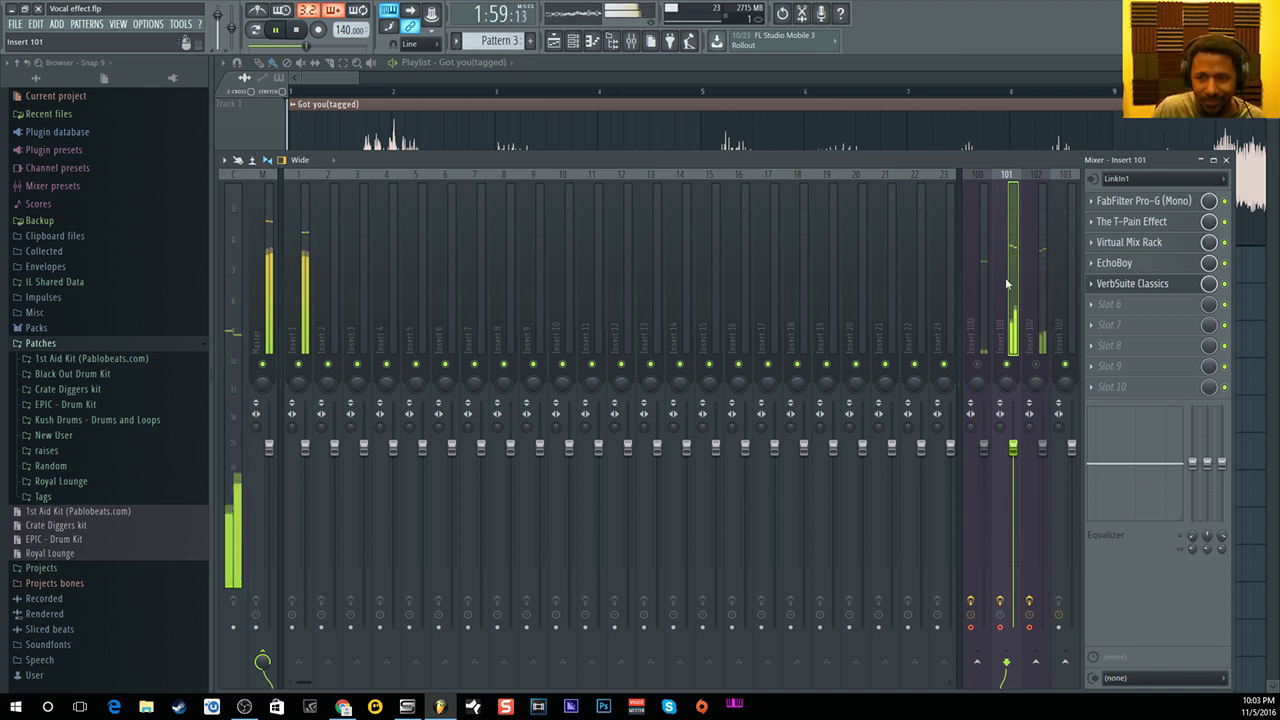
left_click(315, 30)
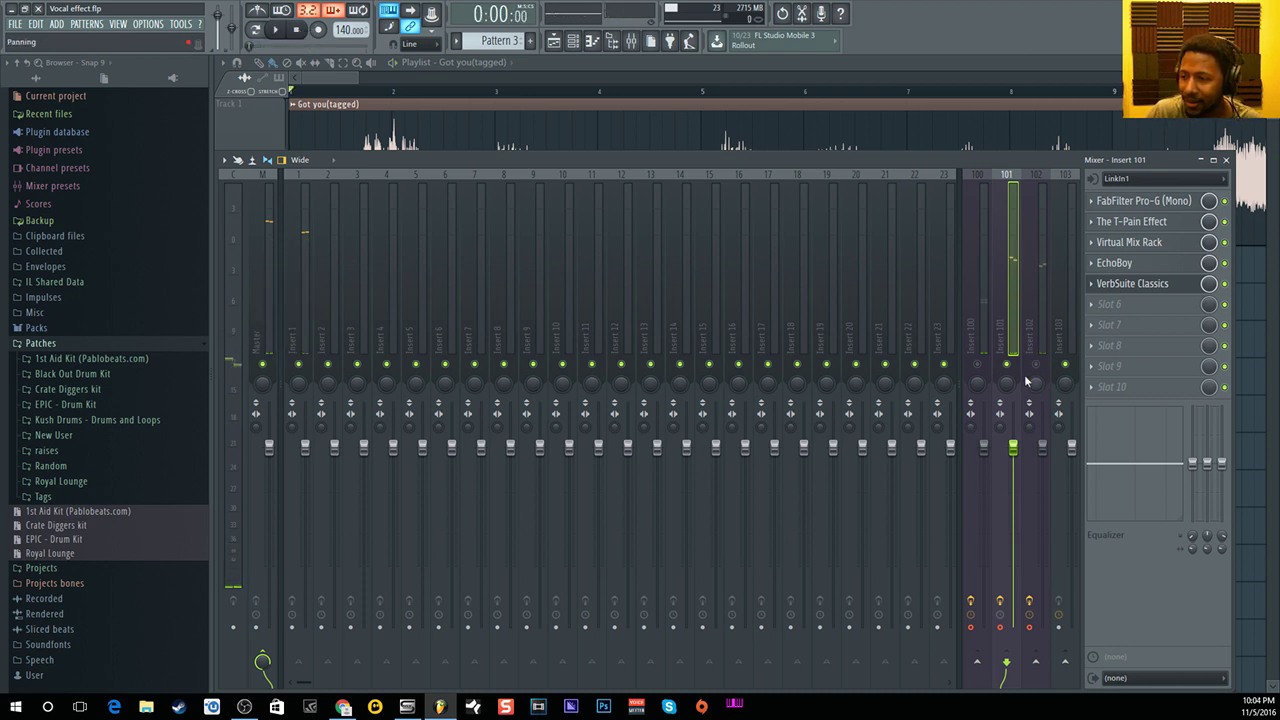
left_click(980, 292)
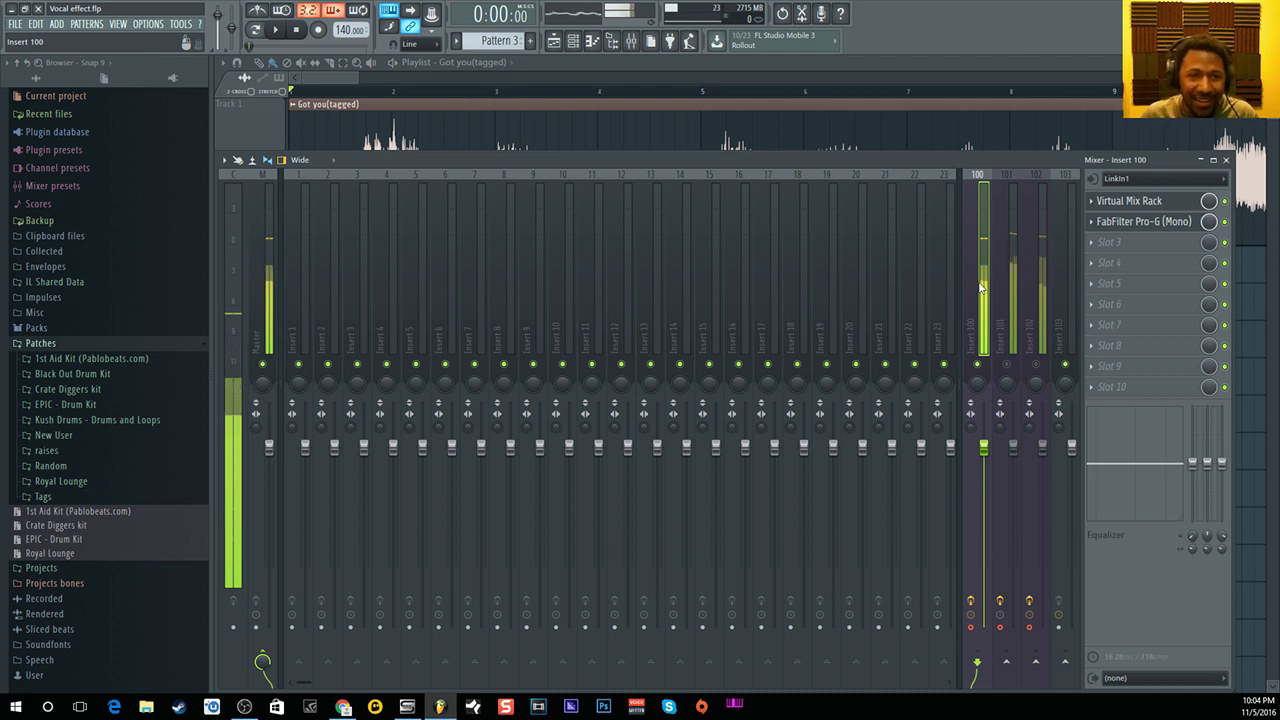
Inspect the FabFilter Pro-G gate settings on insert 101 and unmute that insert.
left_click(1008, 220)
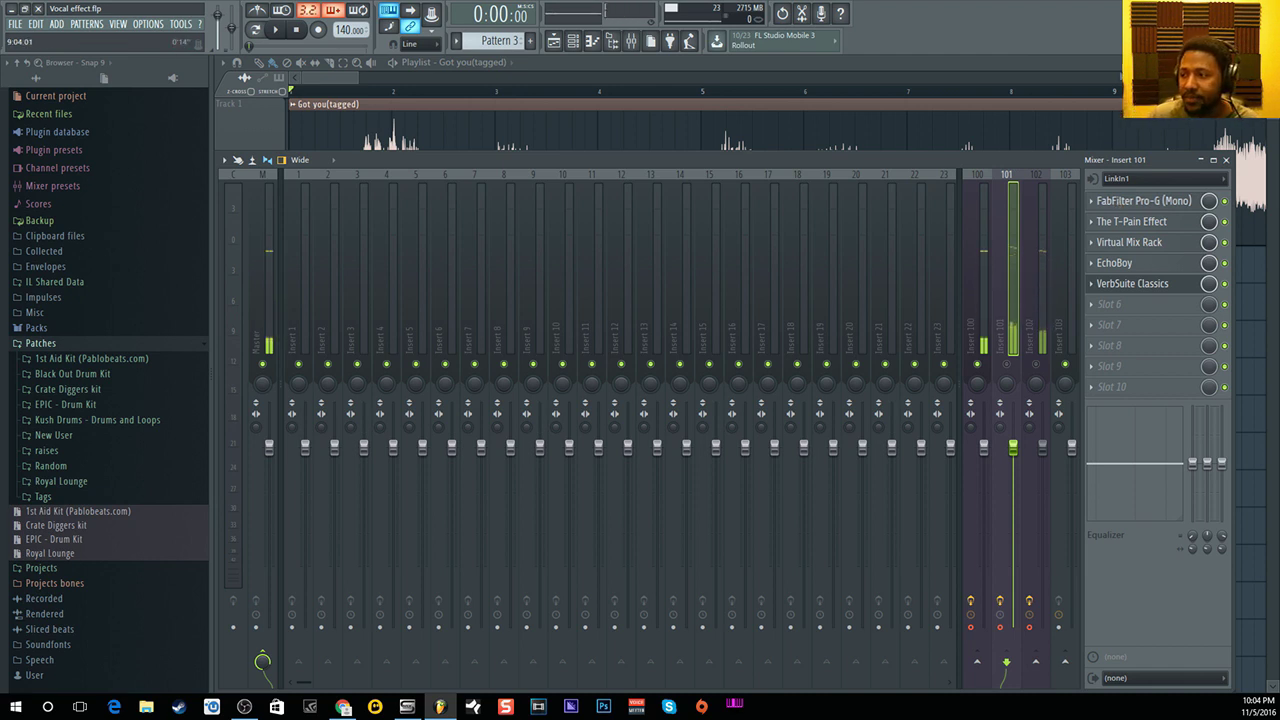
left_click(1137, 205)
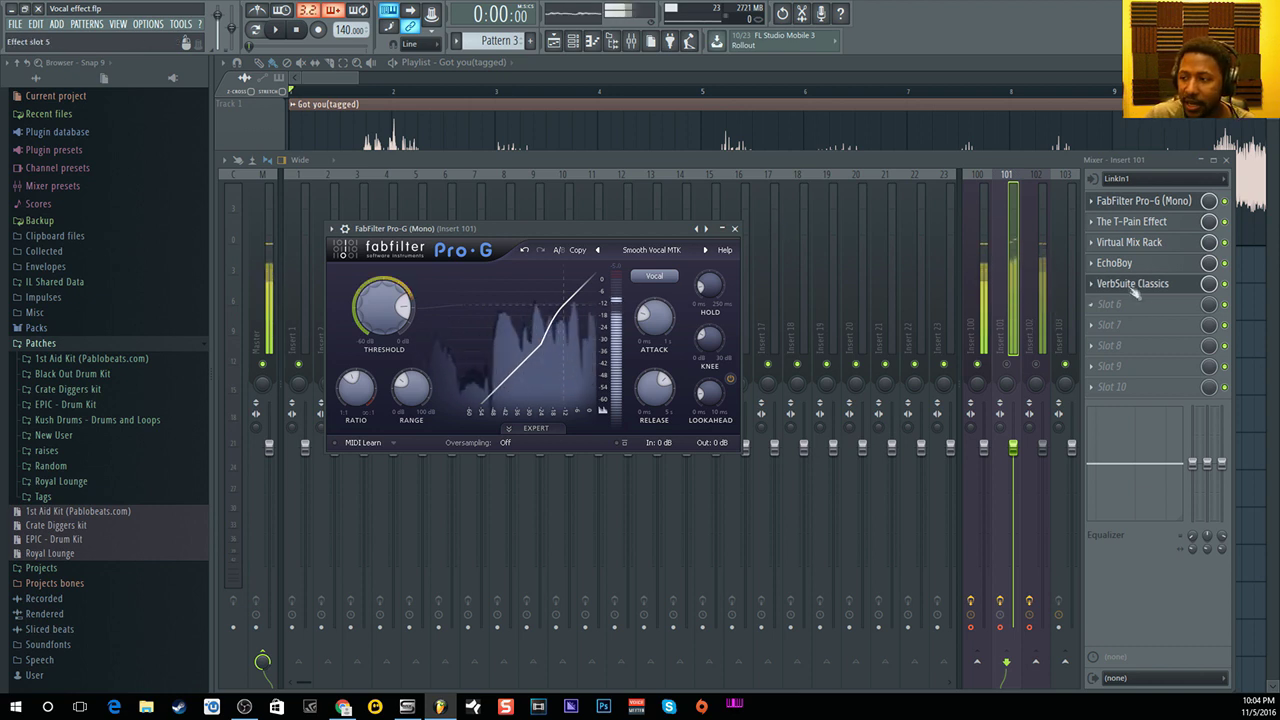
left_click(1007, 365)
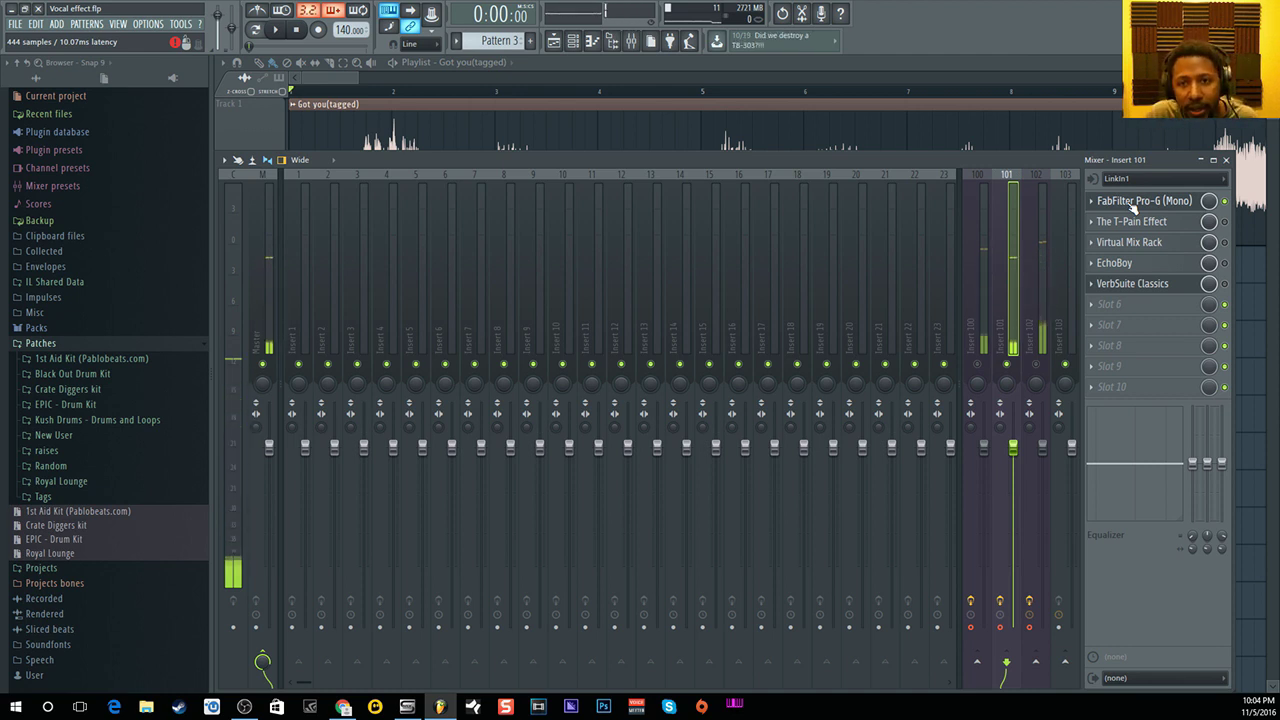
Audition The T-Pain Effect on insert 101, check its key and scale settings, and close its window.
left_click(1190, 222)
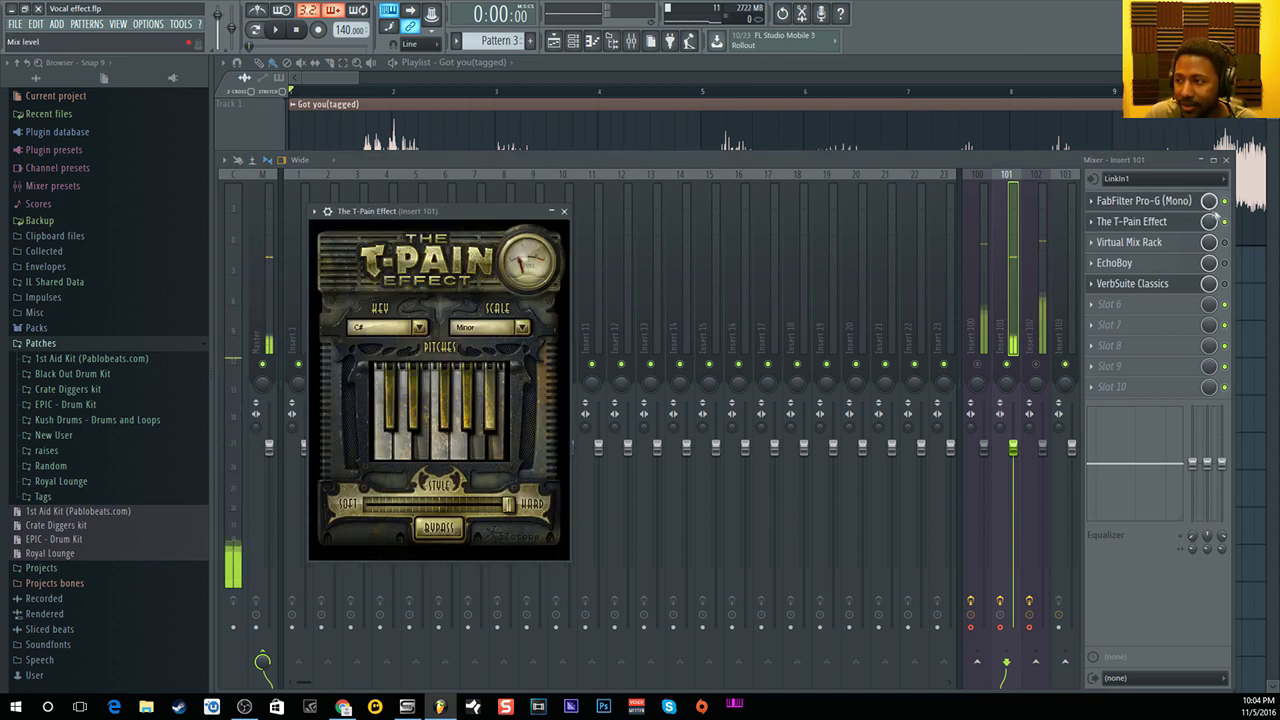
left_click(1225, 222)
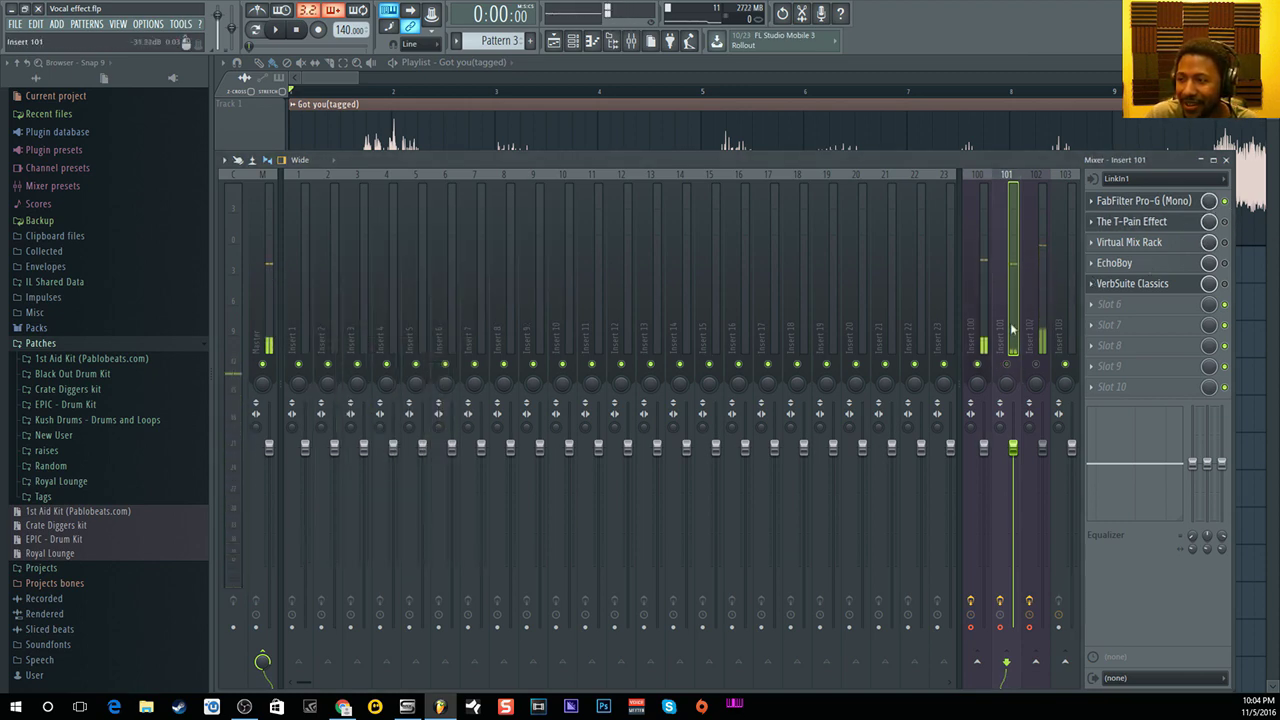
left_click(1165, 224)
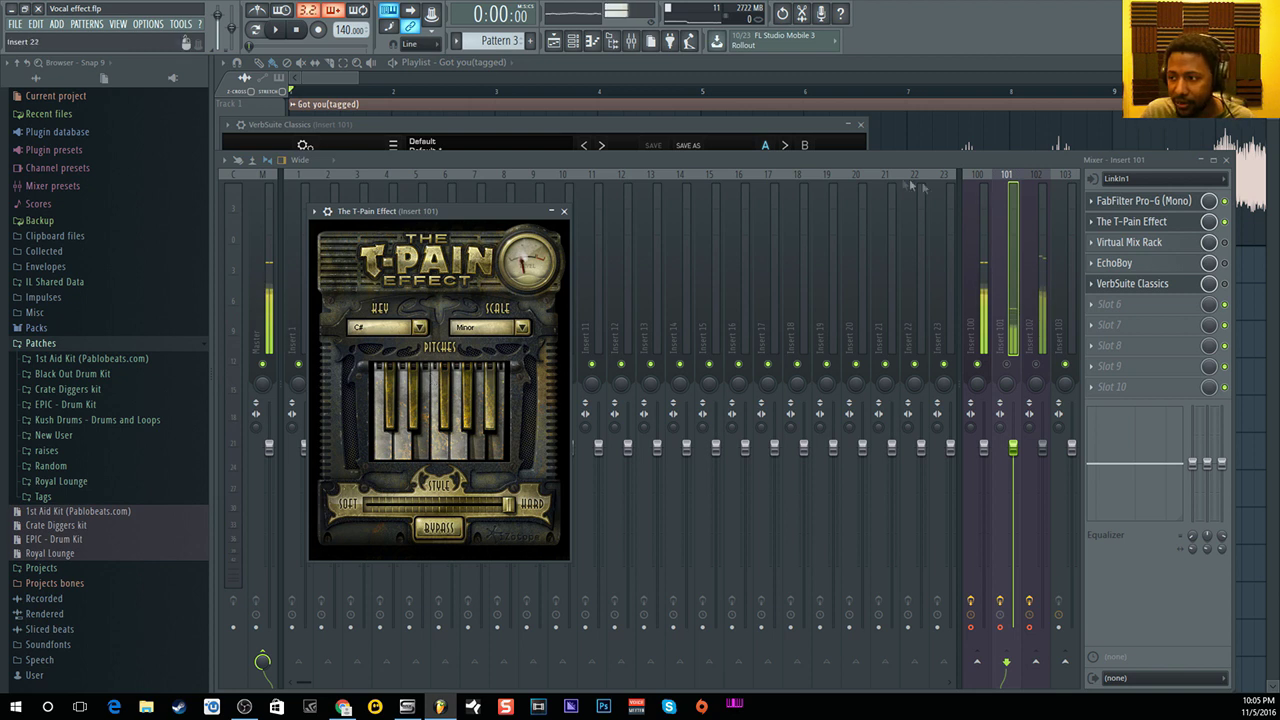
left_click(563, 211)
Set the audio input of insert 101 to (none) and reopen The T-Pain Effect to view its settings.
left_click(1120, 179)
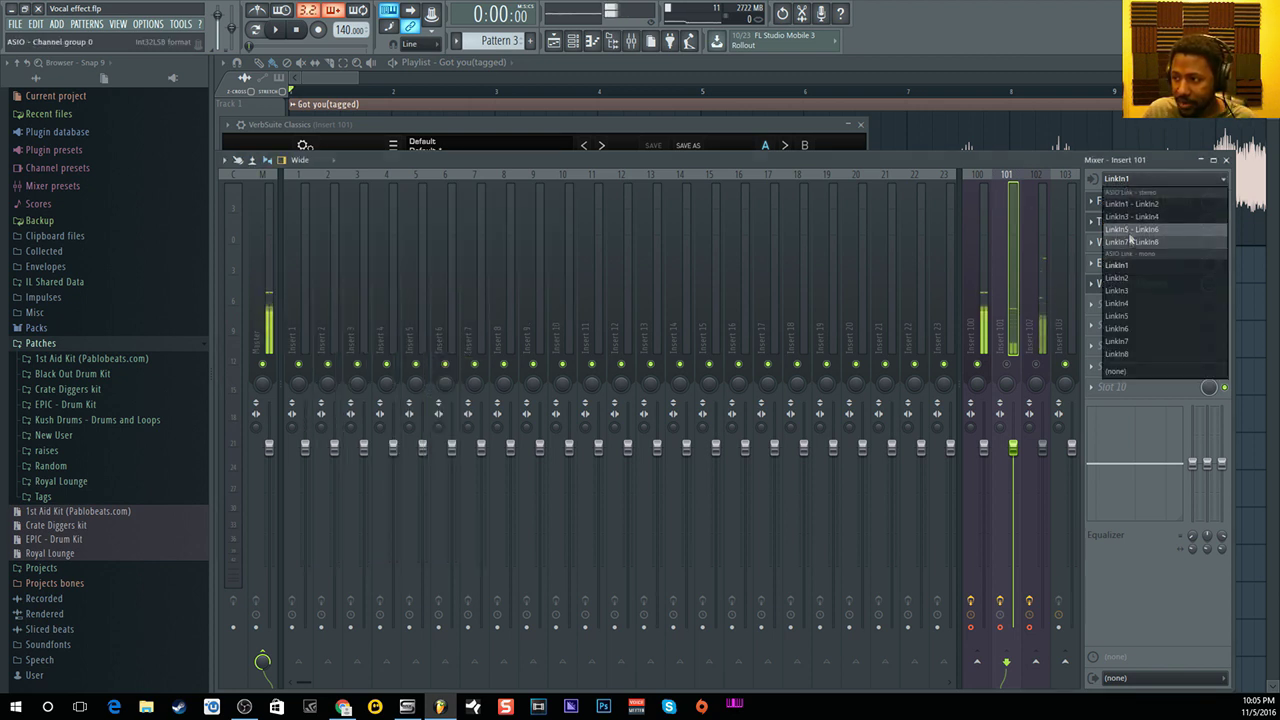
left_click(1138, 371)
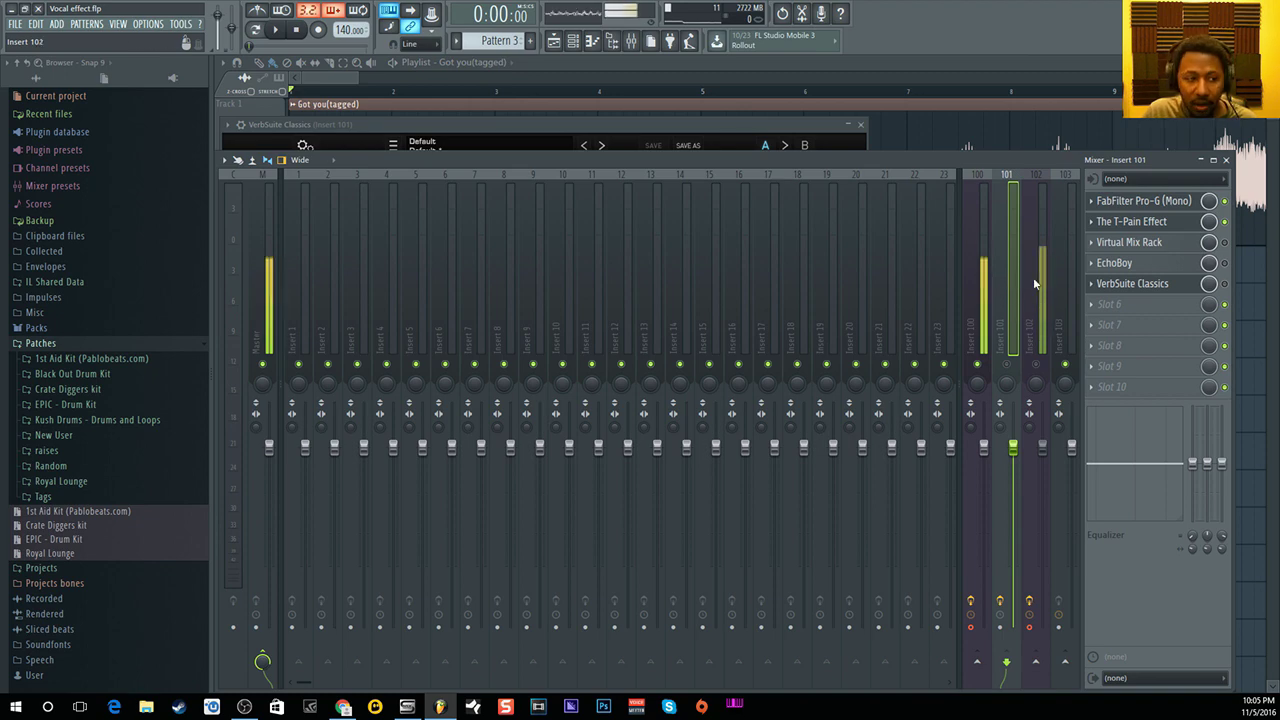
left_click(1148, 222)
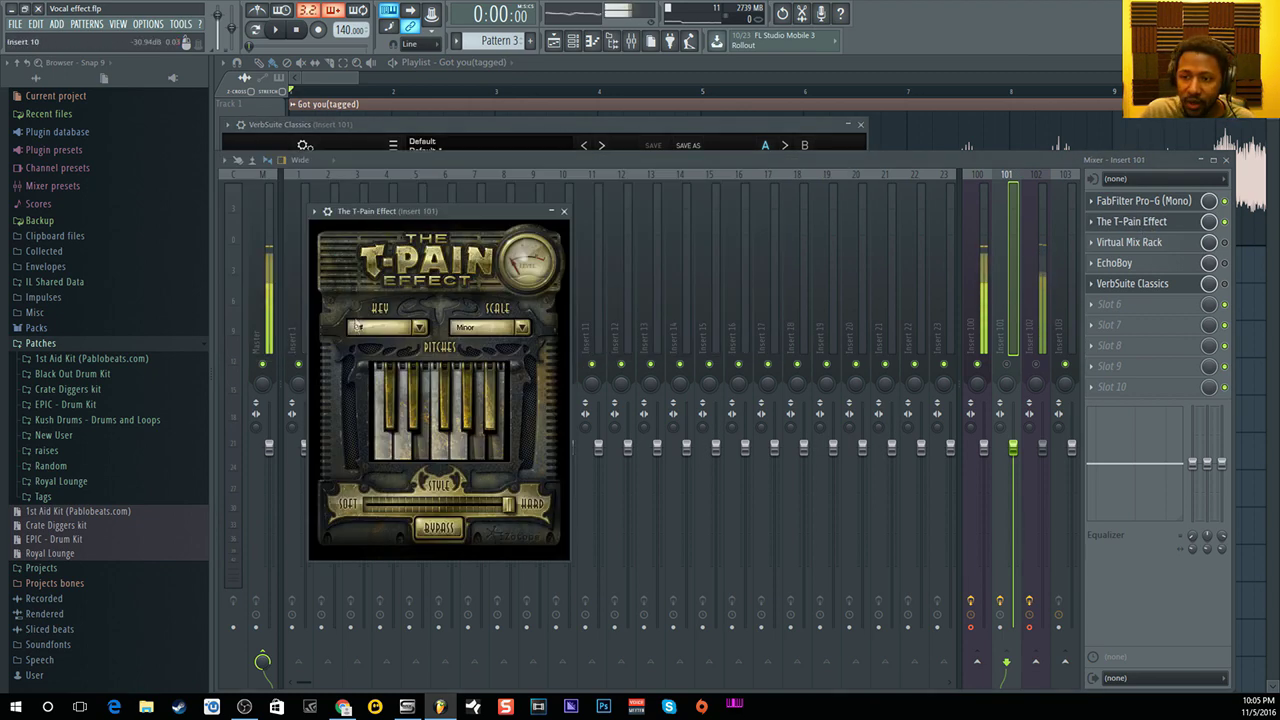
left_click_drag(429, 211, 377, 136)
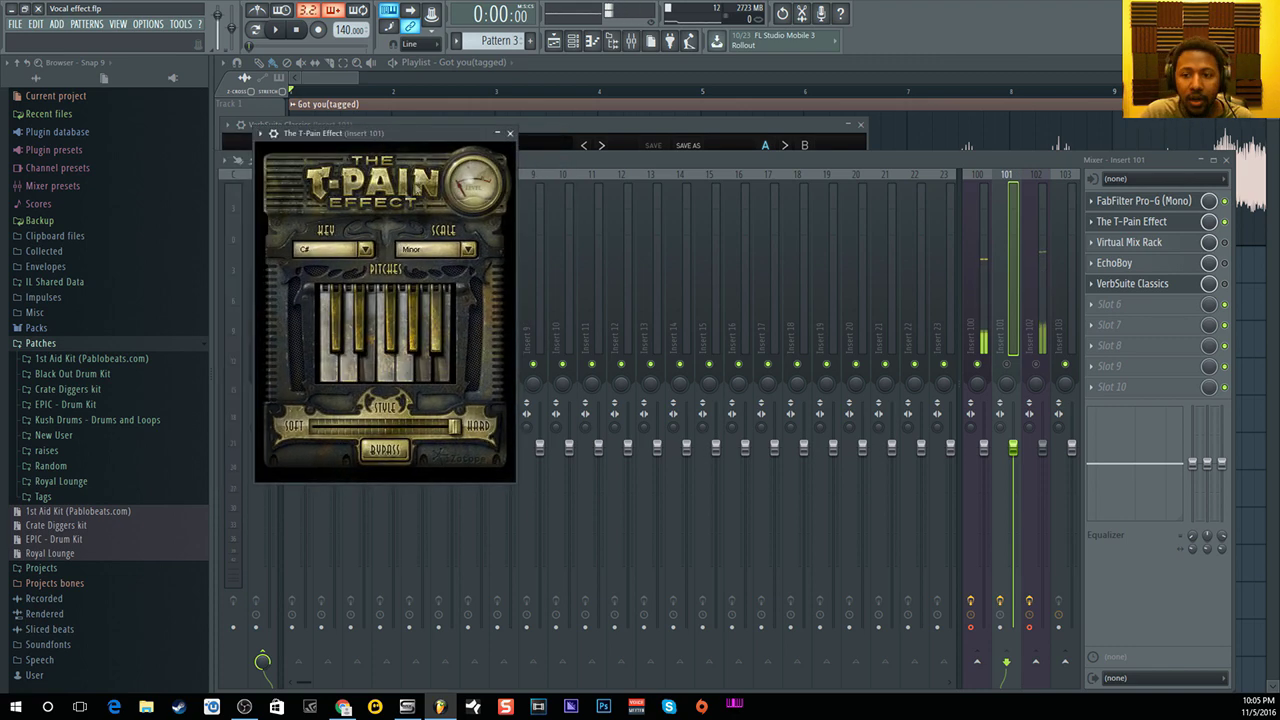
Open Virtual Mix Rack on insert 101 and examine the FG-N, FG-401, FG-S and FG-116 module settings.
left_click(1172, 244)
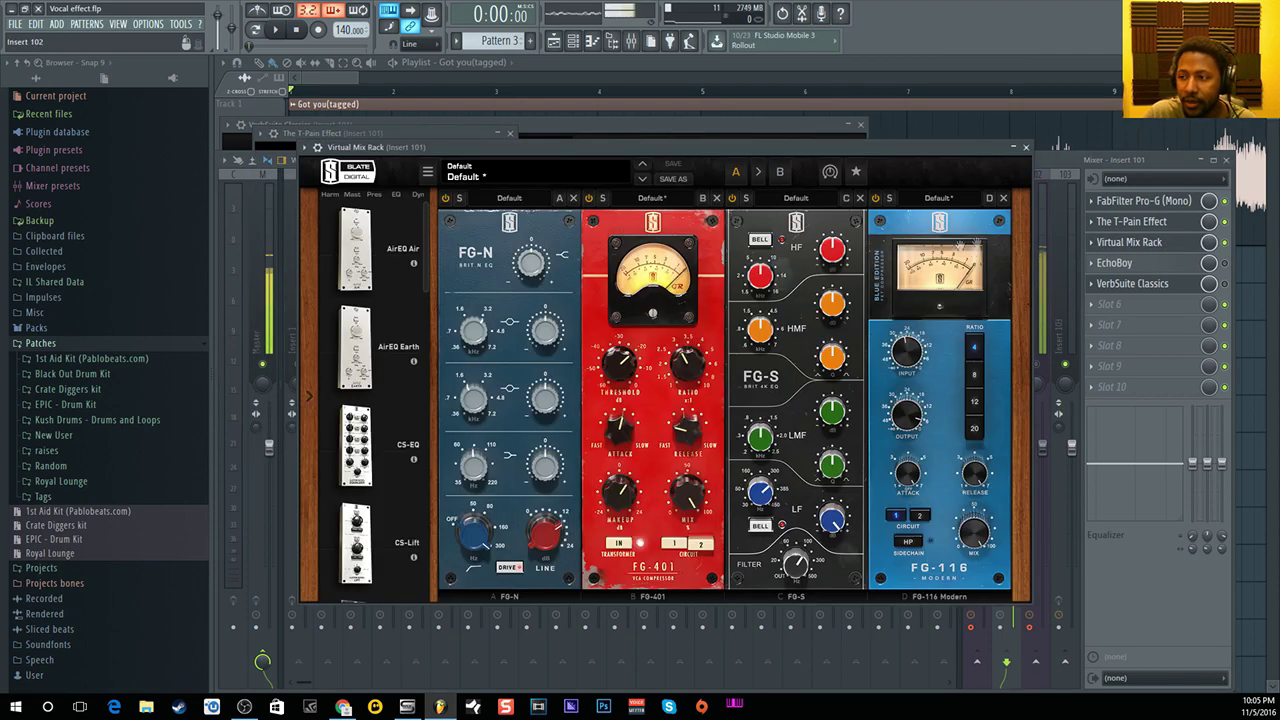
left_click_drag(623, 149, 540, 73)
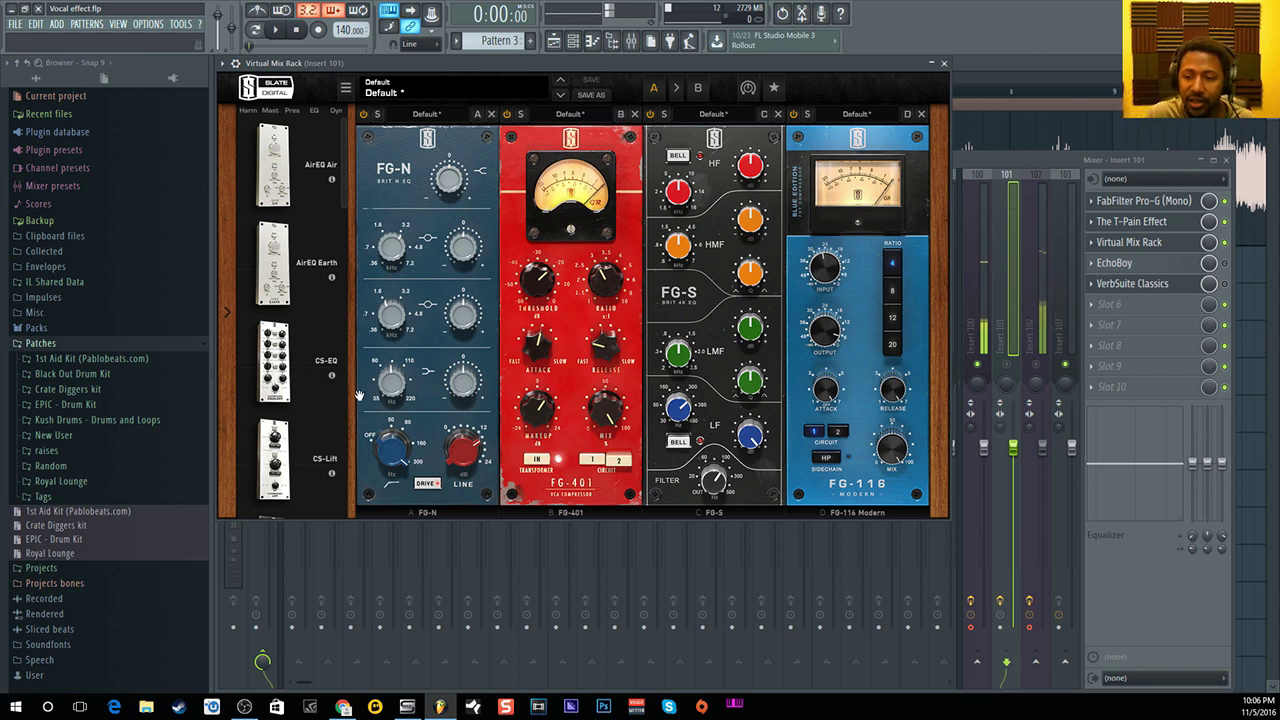
mouse_move(402, 388)
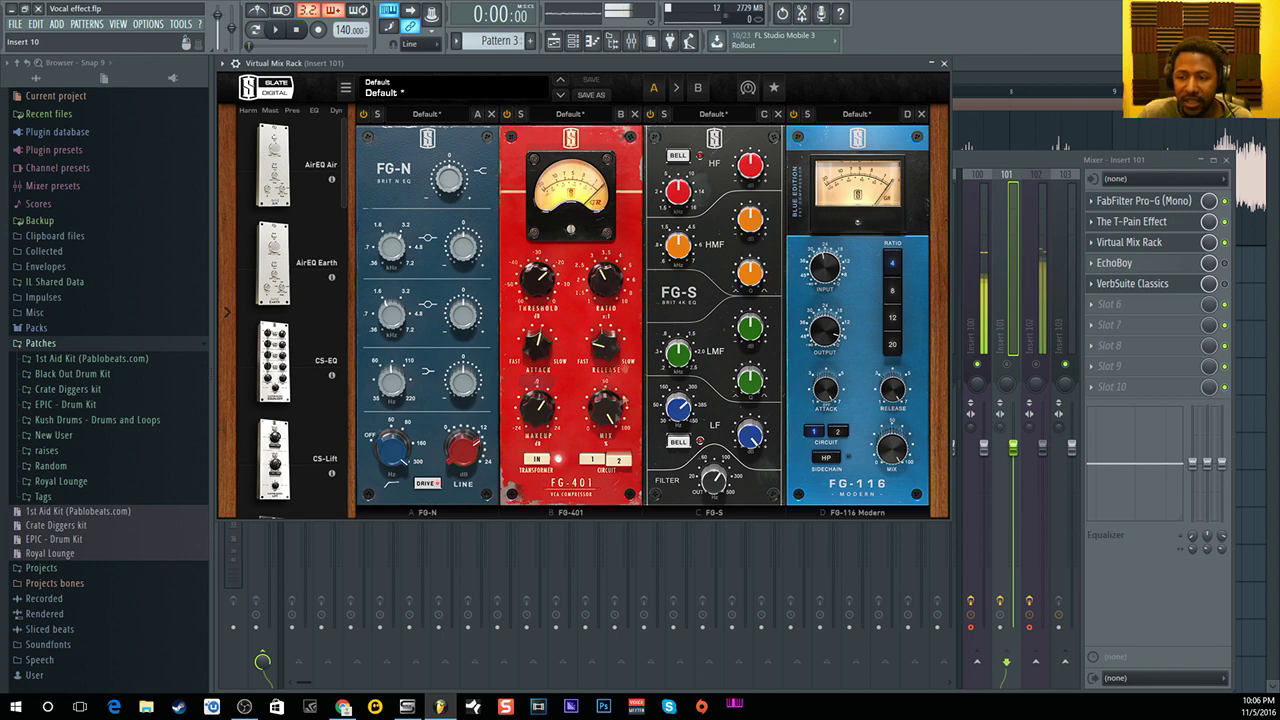
mouse_move(544, 346)
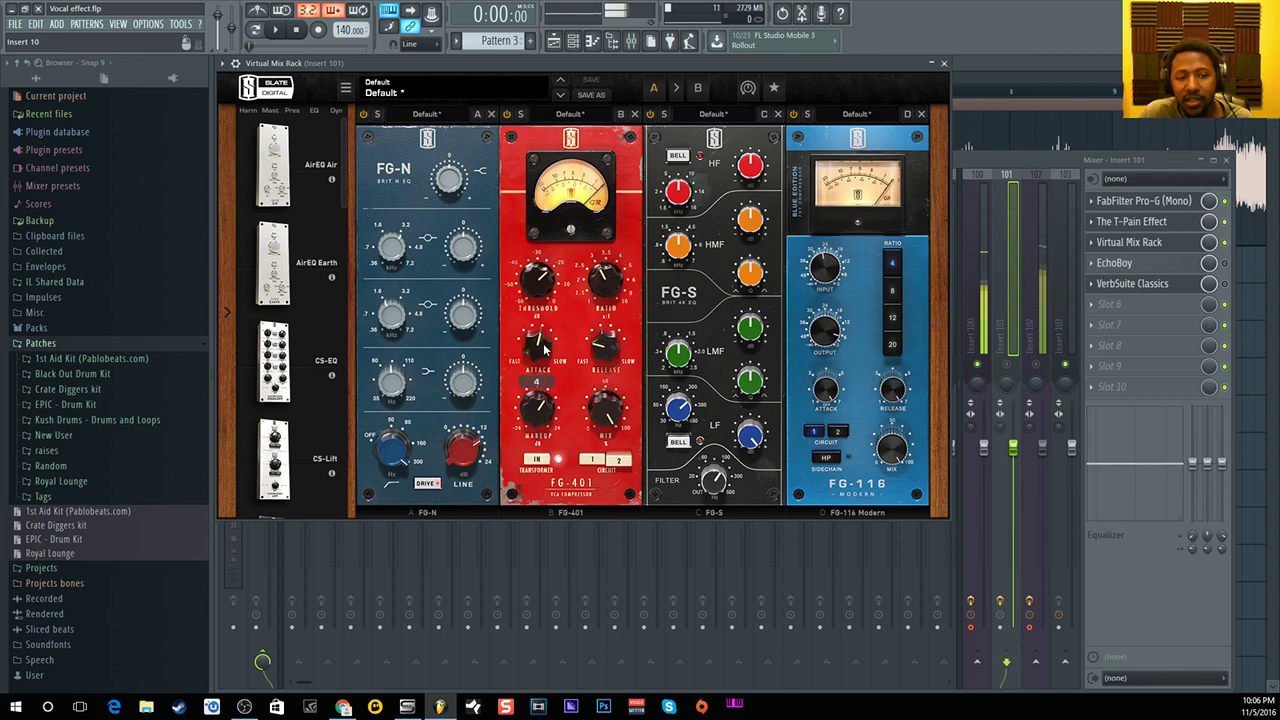
mouse_move(597, 350)
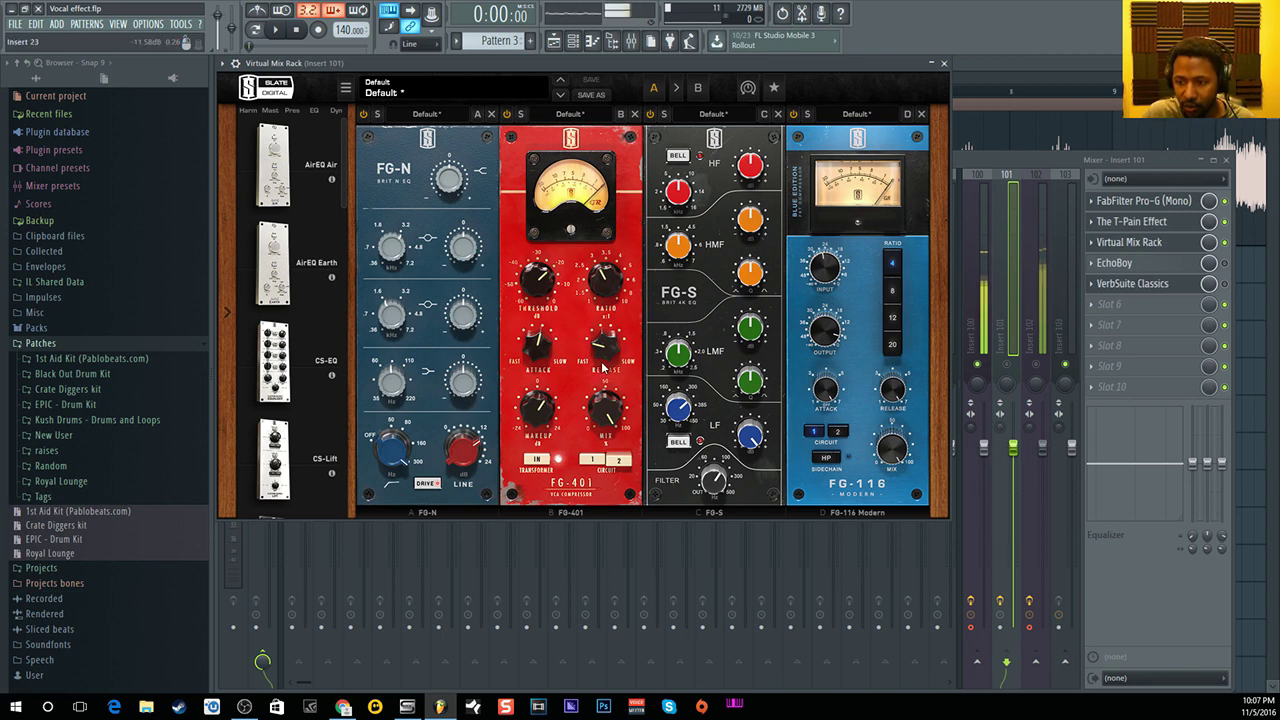
mouse_move(544, 418)
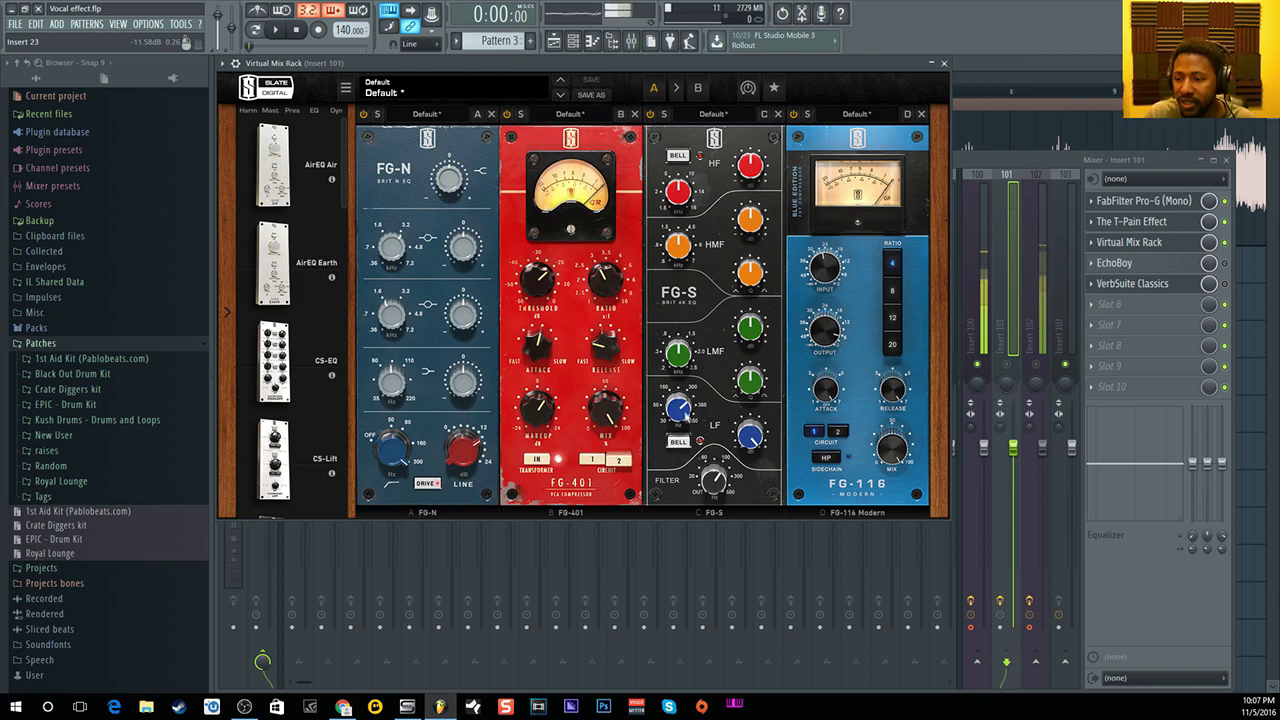
mouse_move(688, 396)
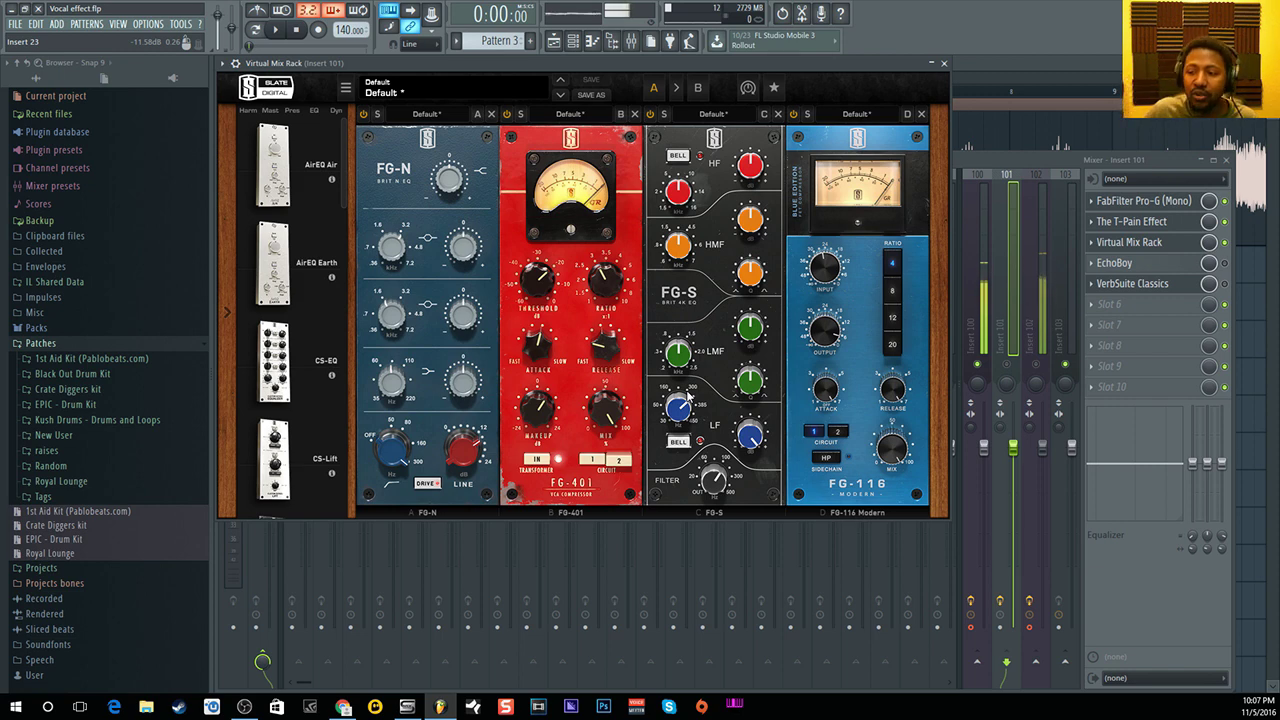
mouse_move(750, 434)
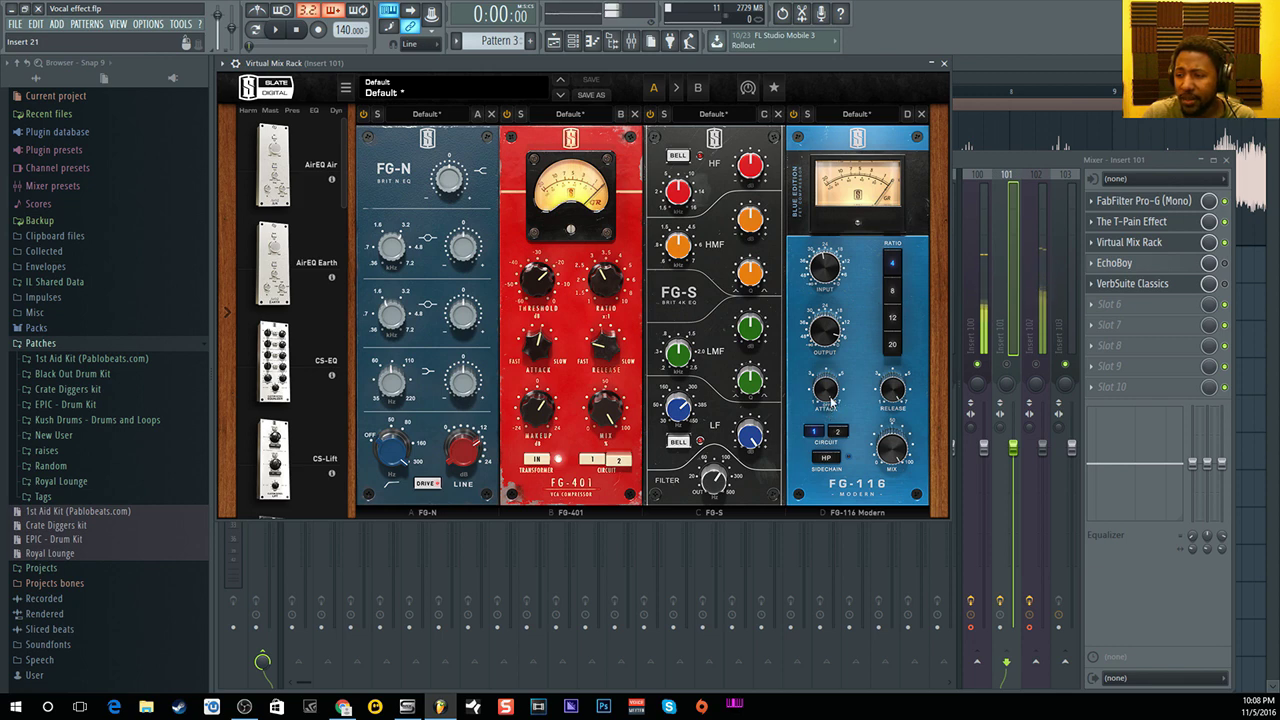
mouse_move(895, 388)
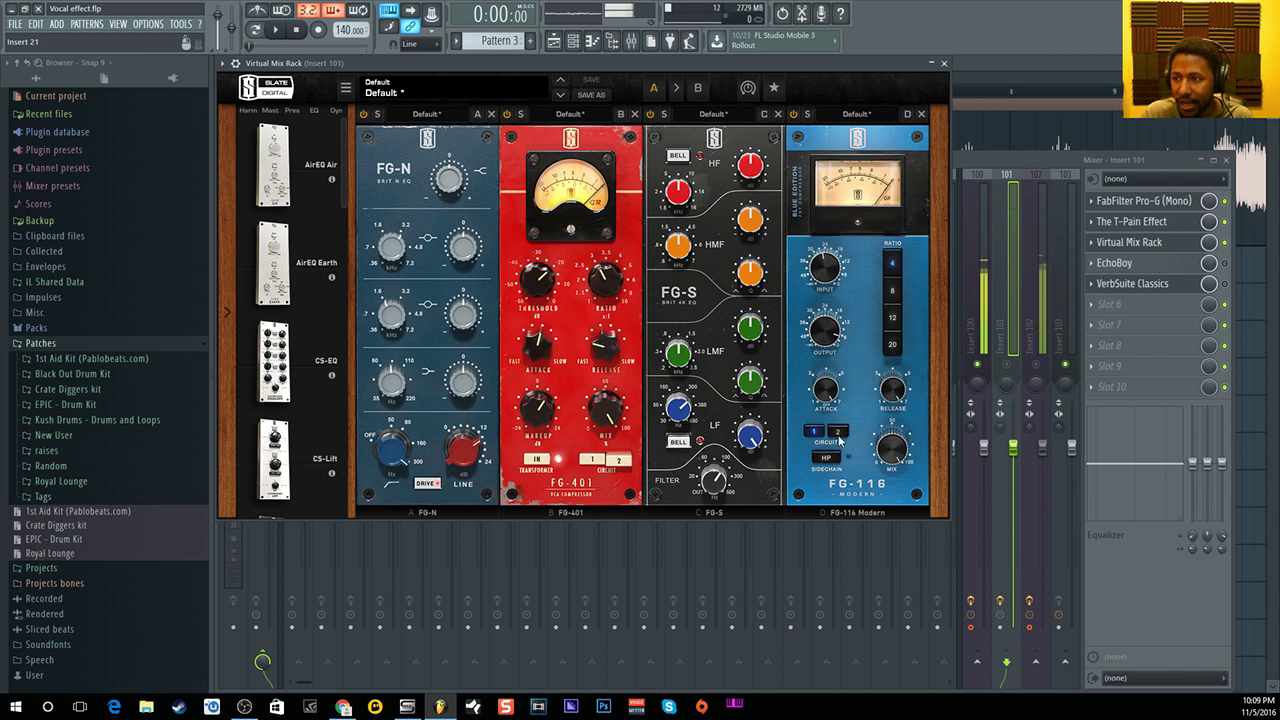
Set the audio input of insert 101 to the mono LinkIn1.
left_click(1000, 254)
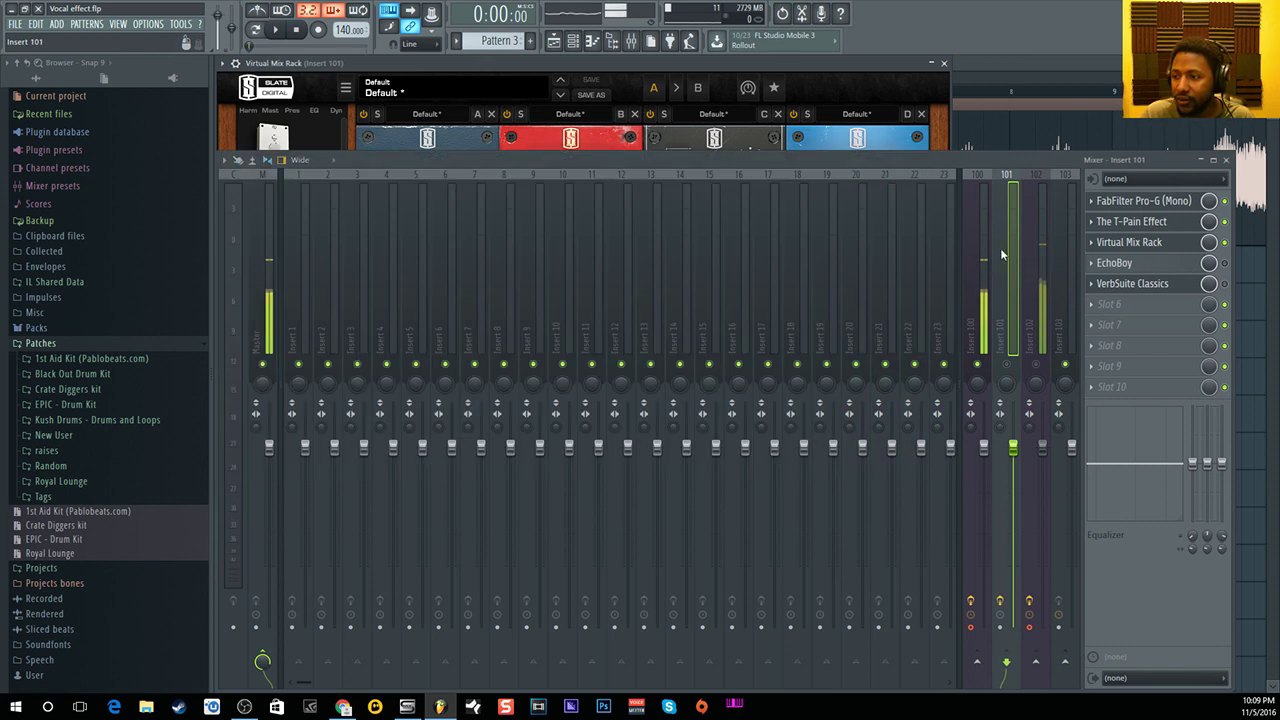
left_click(1143, 179)
left_click(1126, 274)
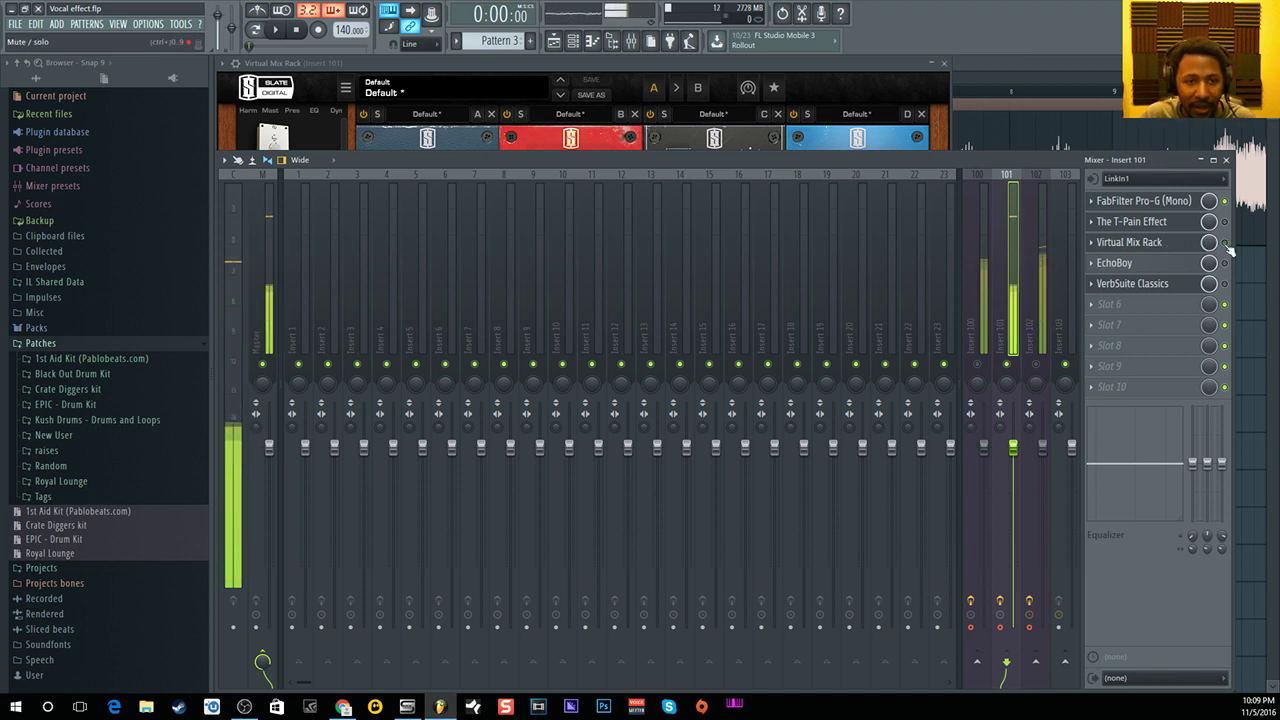
In Virtual Mix Rack on insert 101, set the FG-S LF gain to about +8.53 dB and adjust the FG-116 output.
left_click(1150, 243)
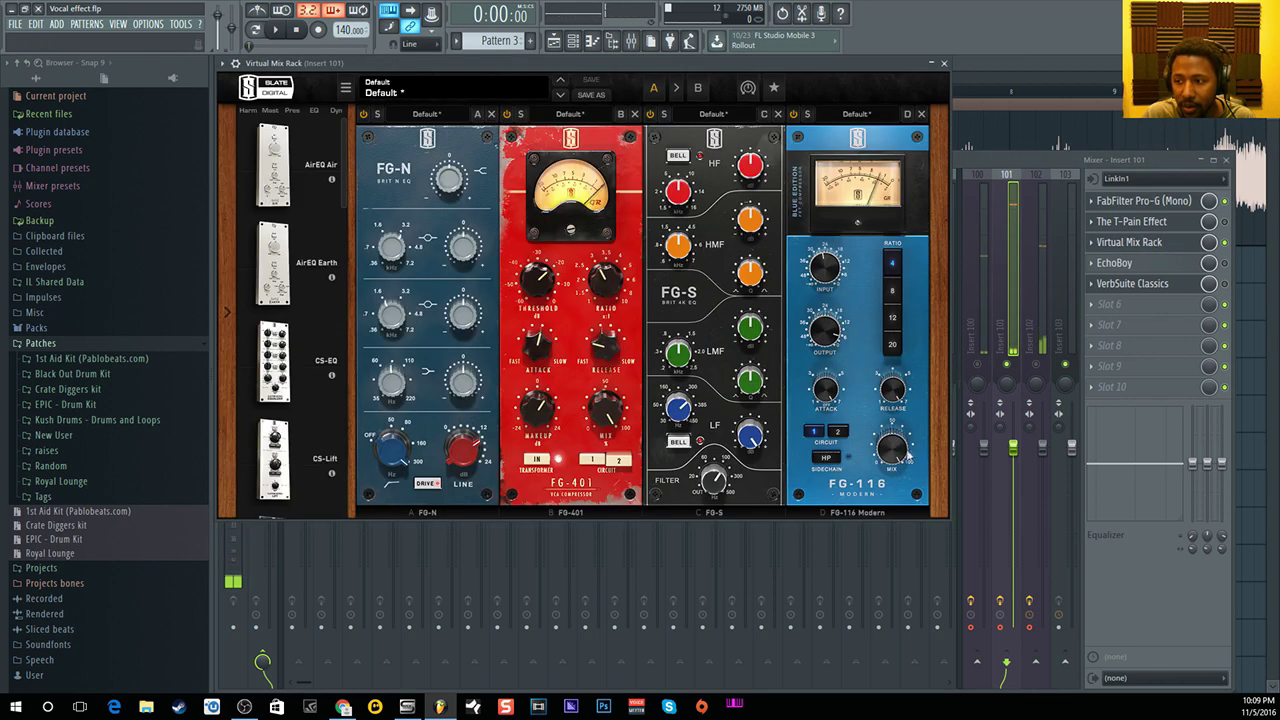
left_click_drag(749, 441, 741, 455)
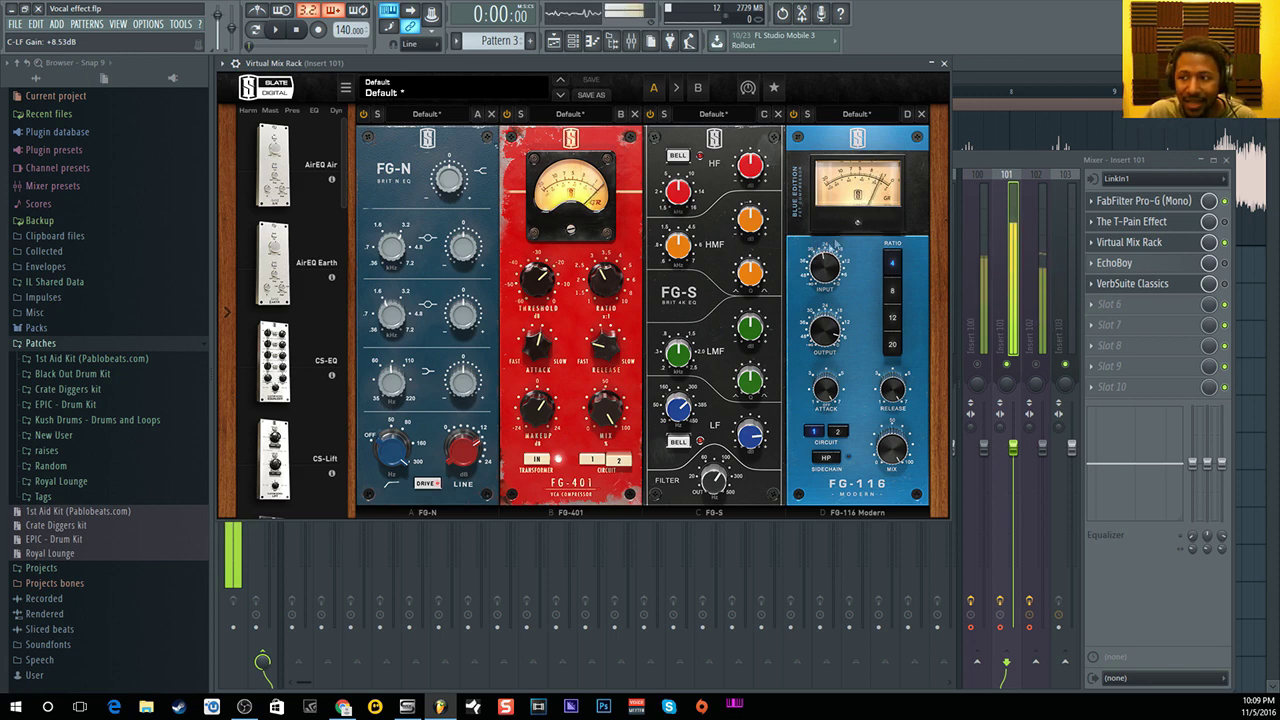
left_click_drag(824, 331, 829, 341)
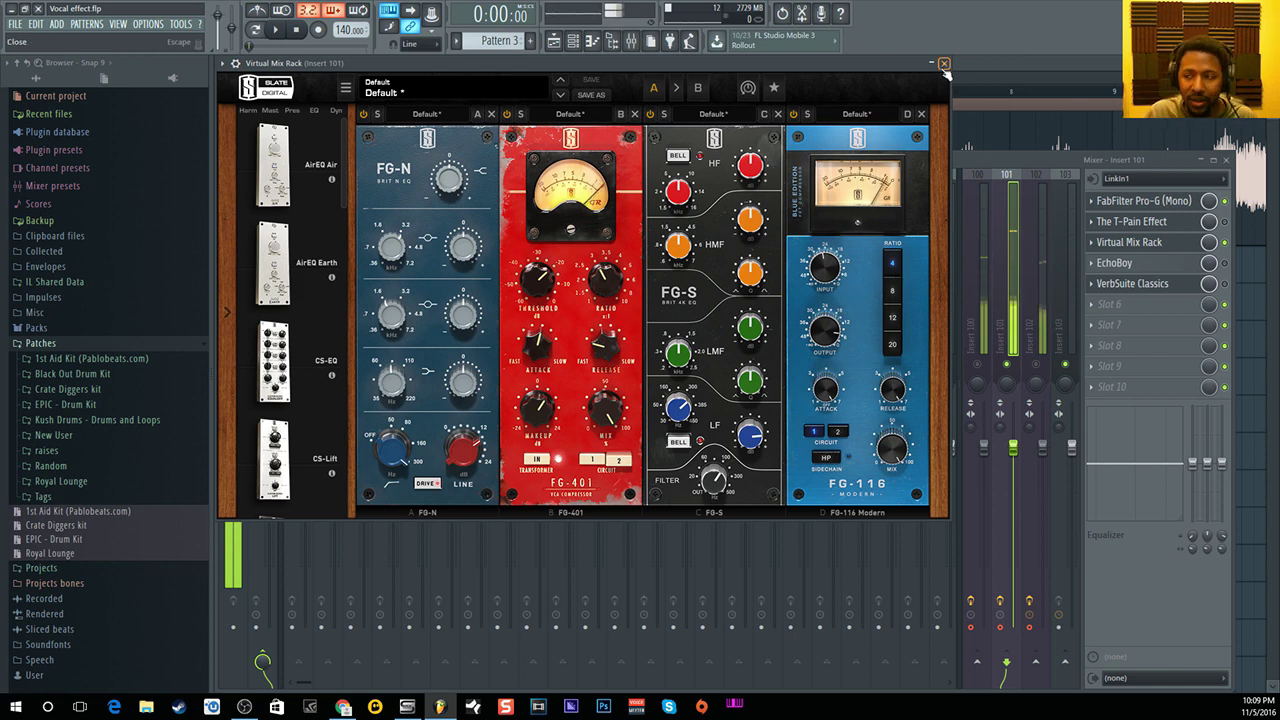
Return to the mixer and open EchoBoy on insert 101 to view its echo settings.
left_click(995, 373)
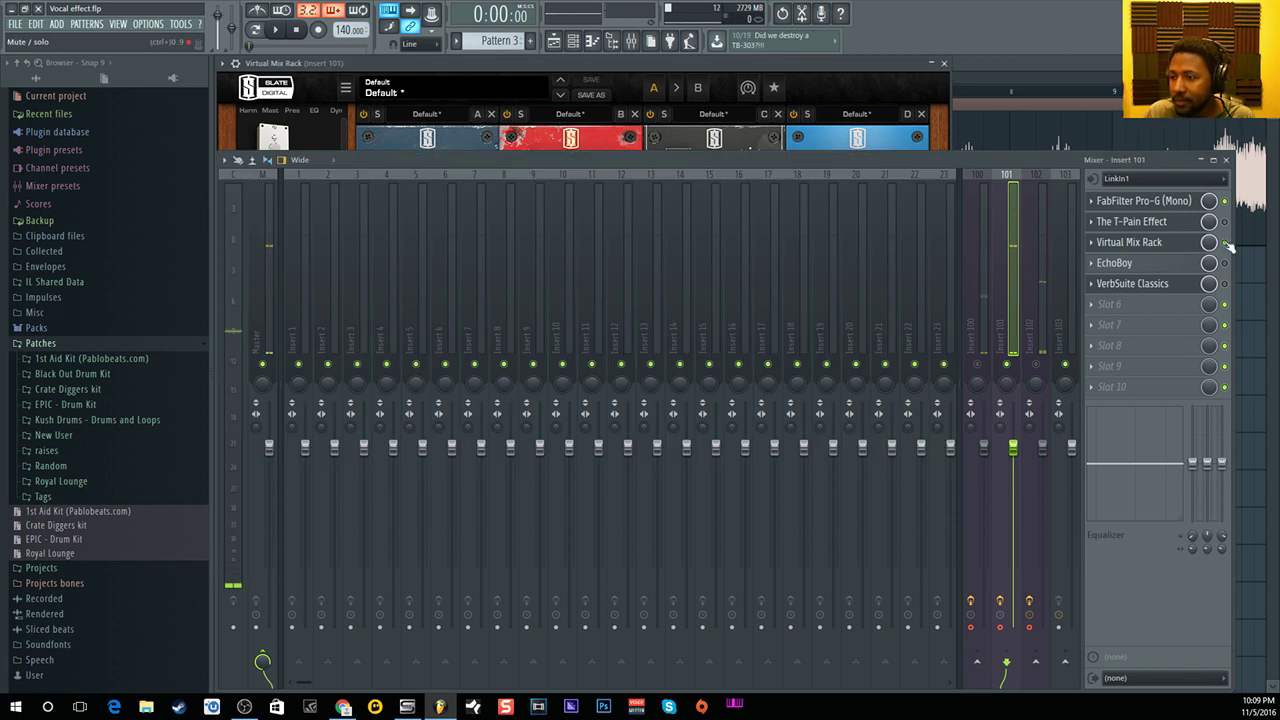
left_click(1150, 263)
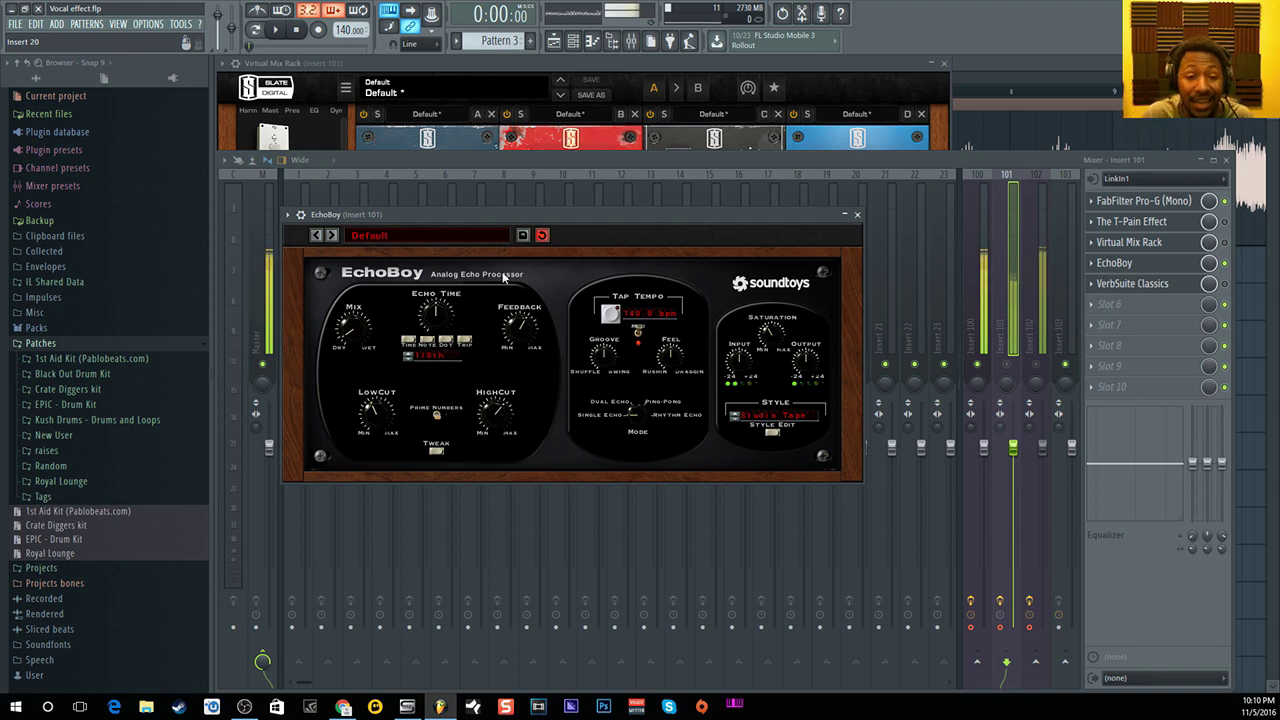
Mute insert 100, audition insert 101, and adjust EchoBoy's mix and set its feedback to about 0.84.
left_click(984, 370)
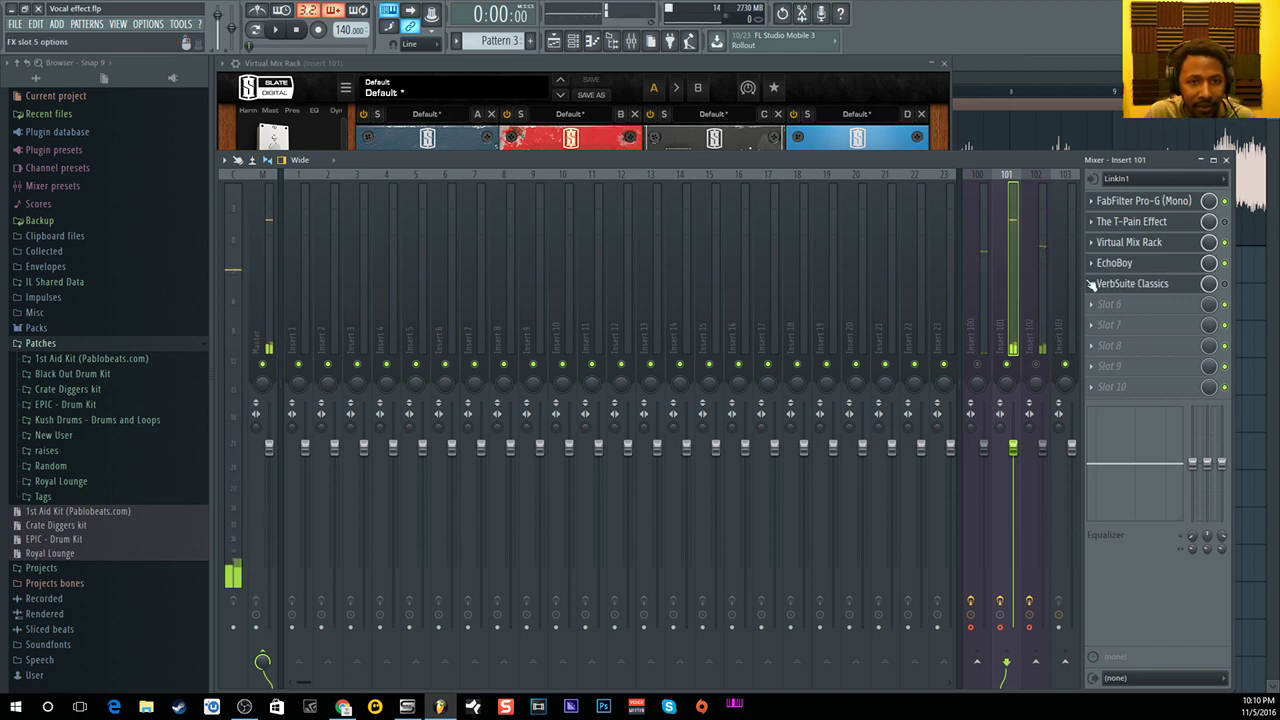
left_click(1145, 283)
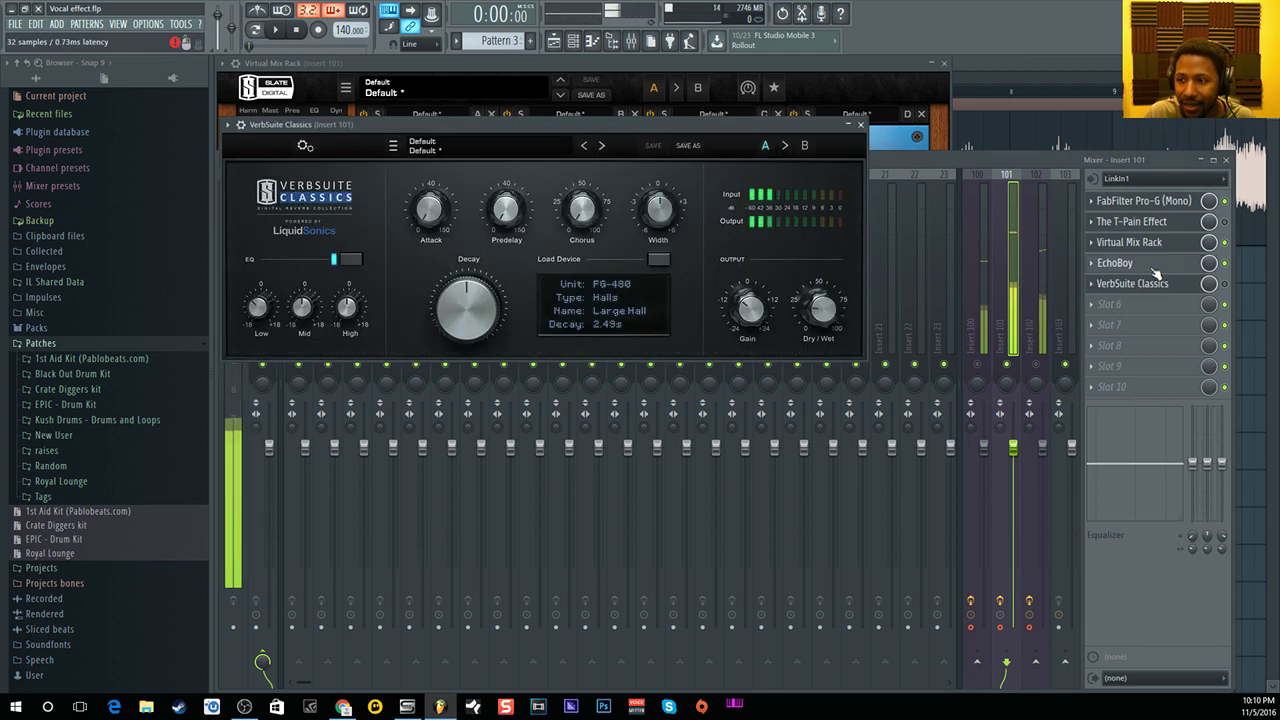
left_click(1130, 262)
left_click_drag(355, 258, 357, 341)
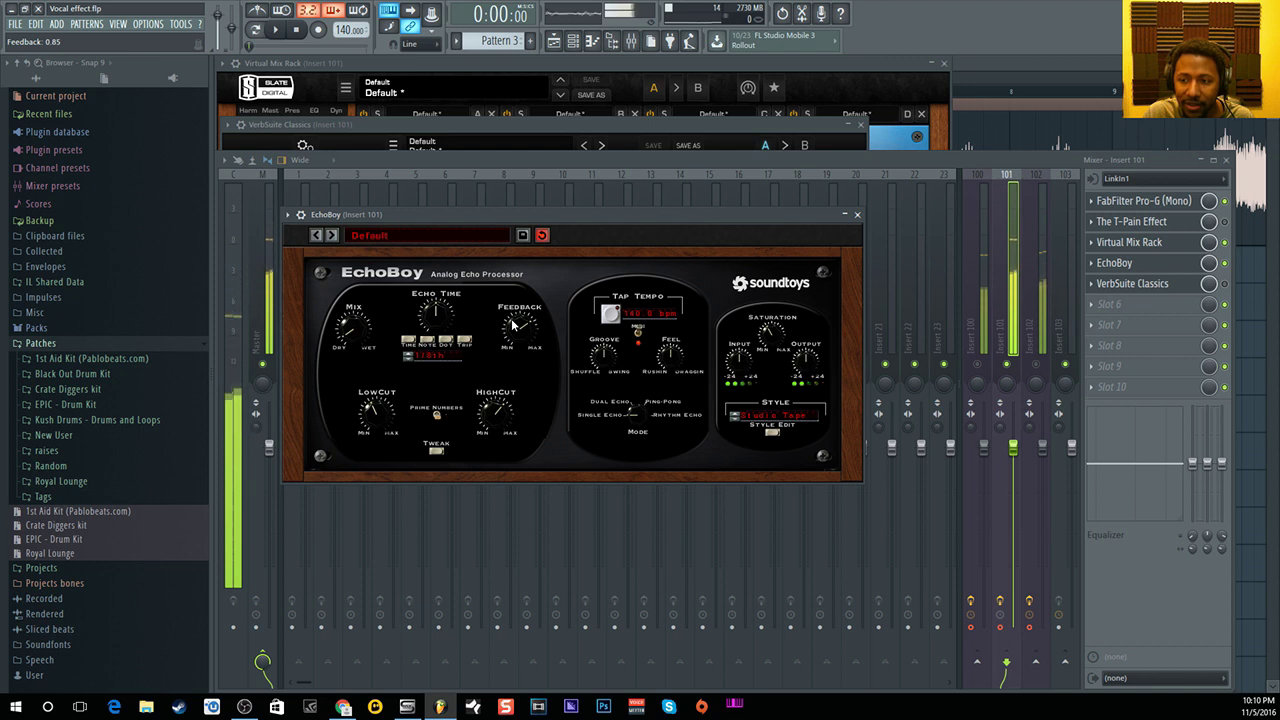
left_click_drag(512, 324, 513, 326)
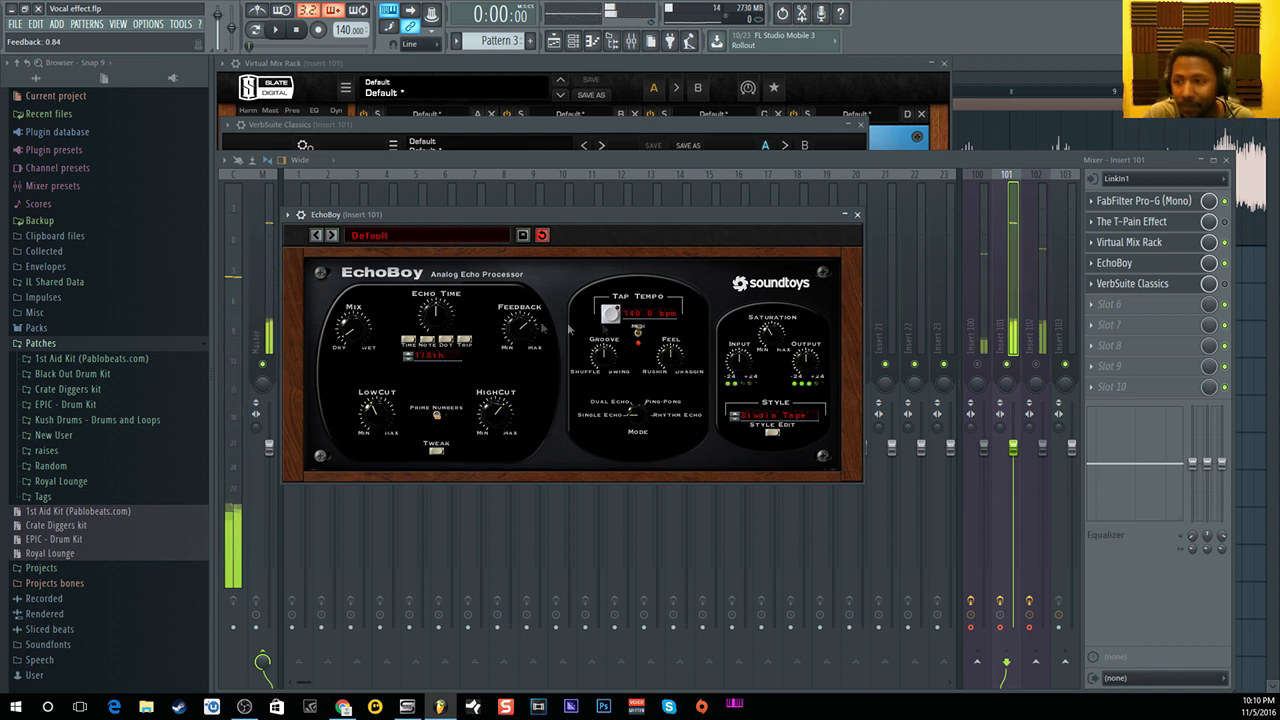
Mute insert 101, unmute insert 100, and enable VerbSuite Classics on insert 101 with its window open.
left_click(1007, 364)
left_click(978, 364)
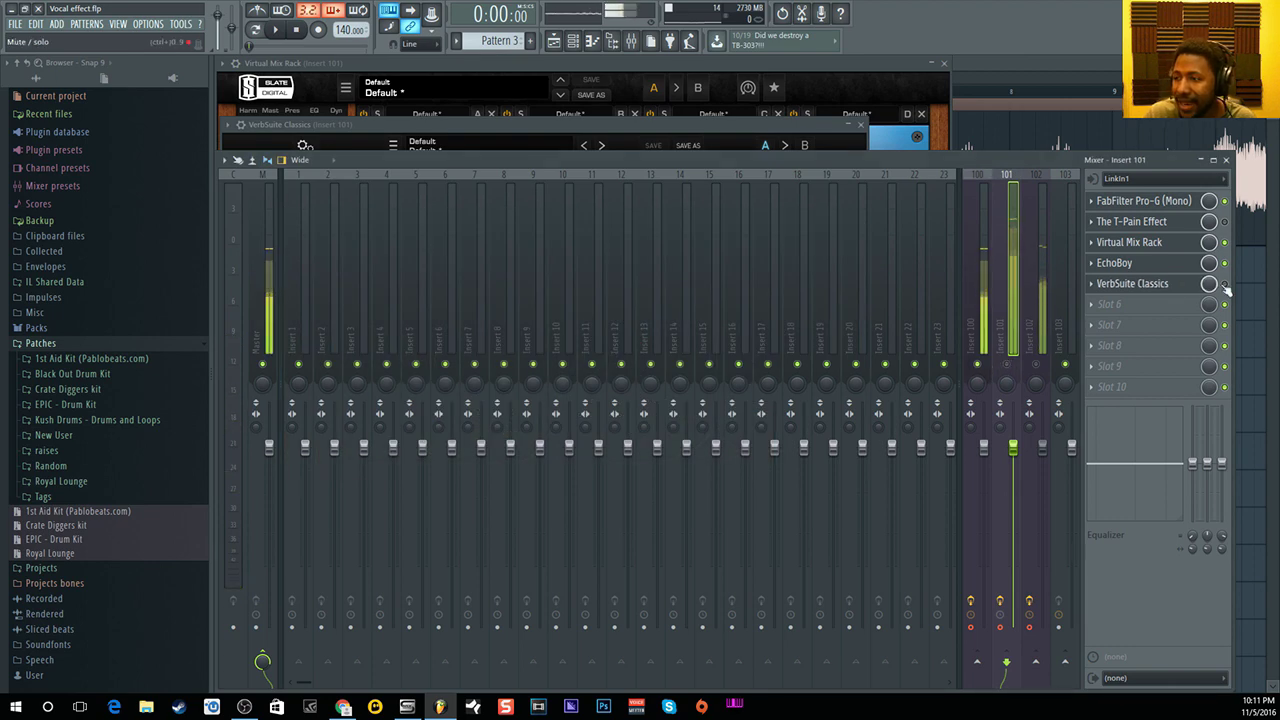
left_click(1185, 287)
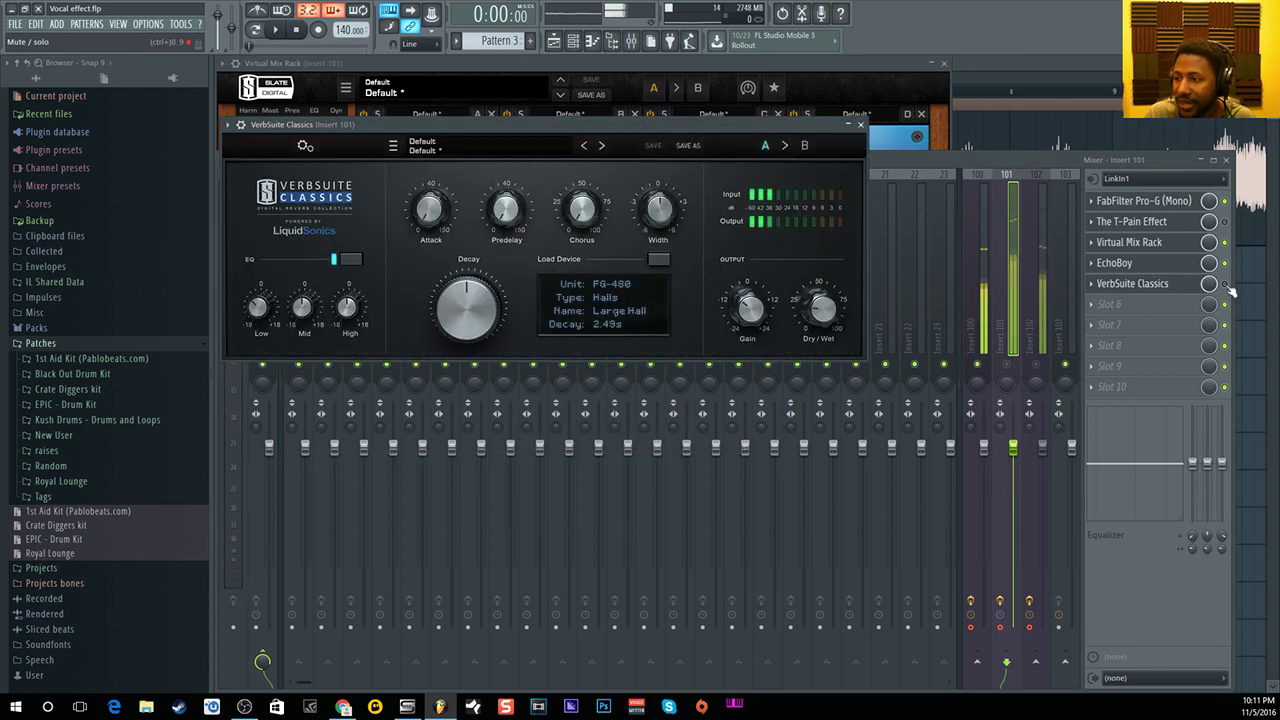
left_click(1227, 285)
left_click(1182, 288)
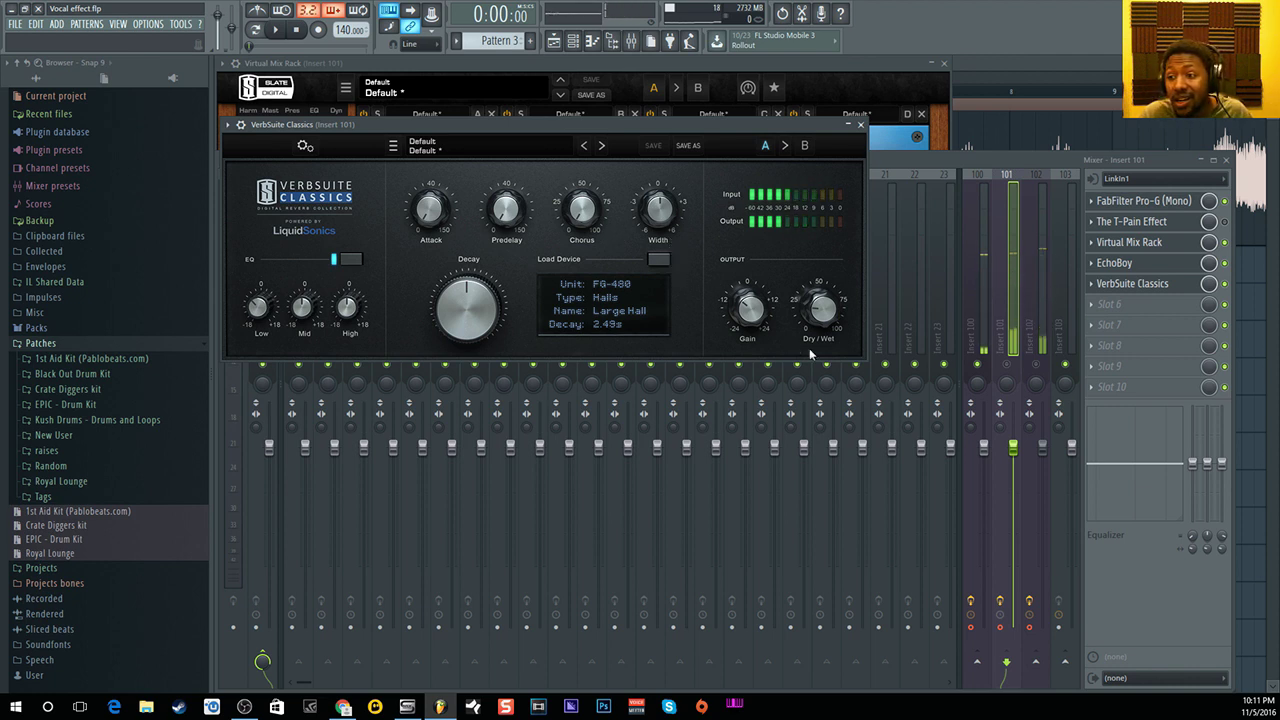
Mute insert 100, audition insert 101, and sweep the VerbSuite Classics Dry/Wet up to 100% and back down.
mouse_move(809, 311)
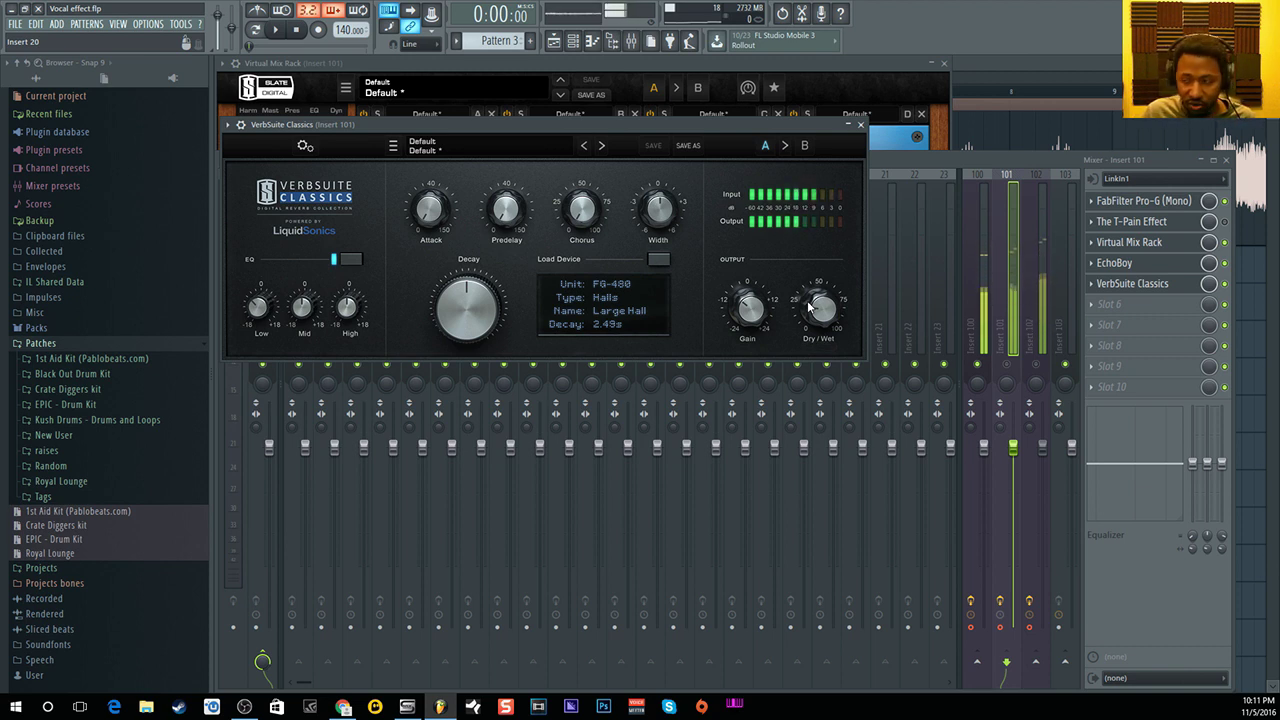
left_click(990, 367)
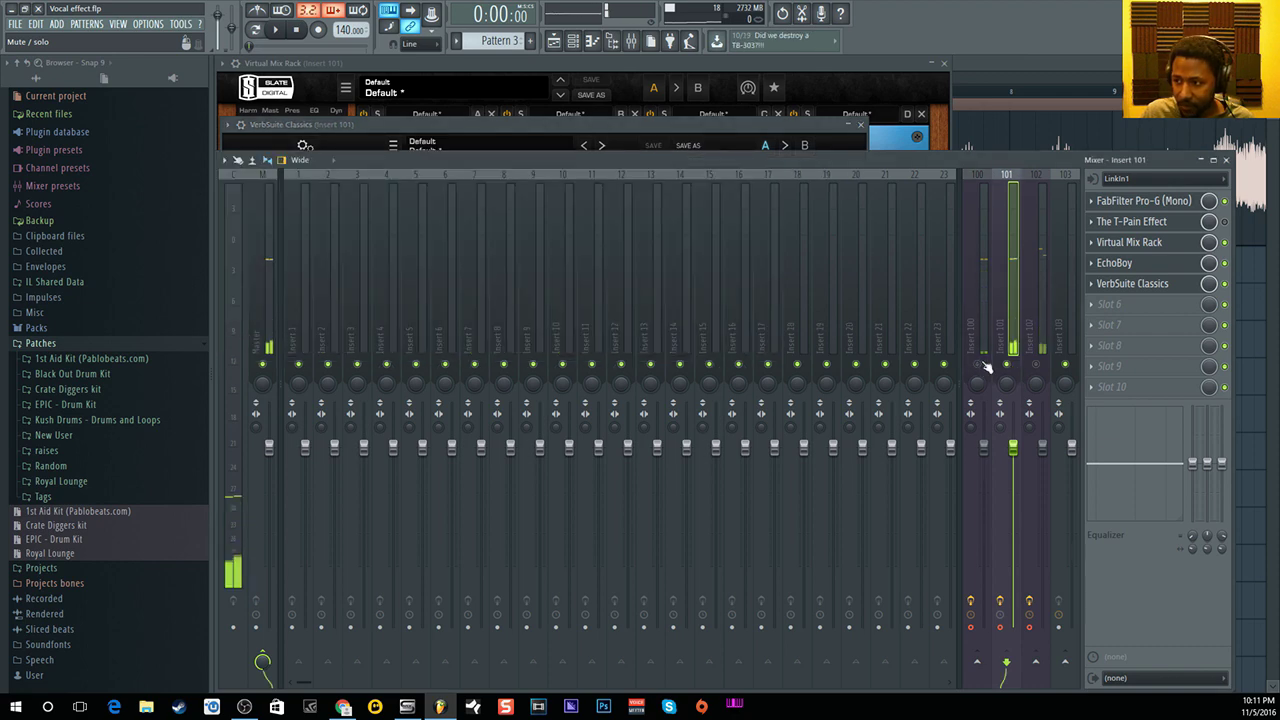
left_click(1140, 287)
left_click(1124, 287)
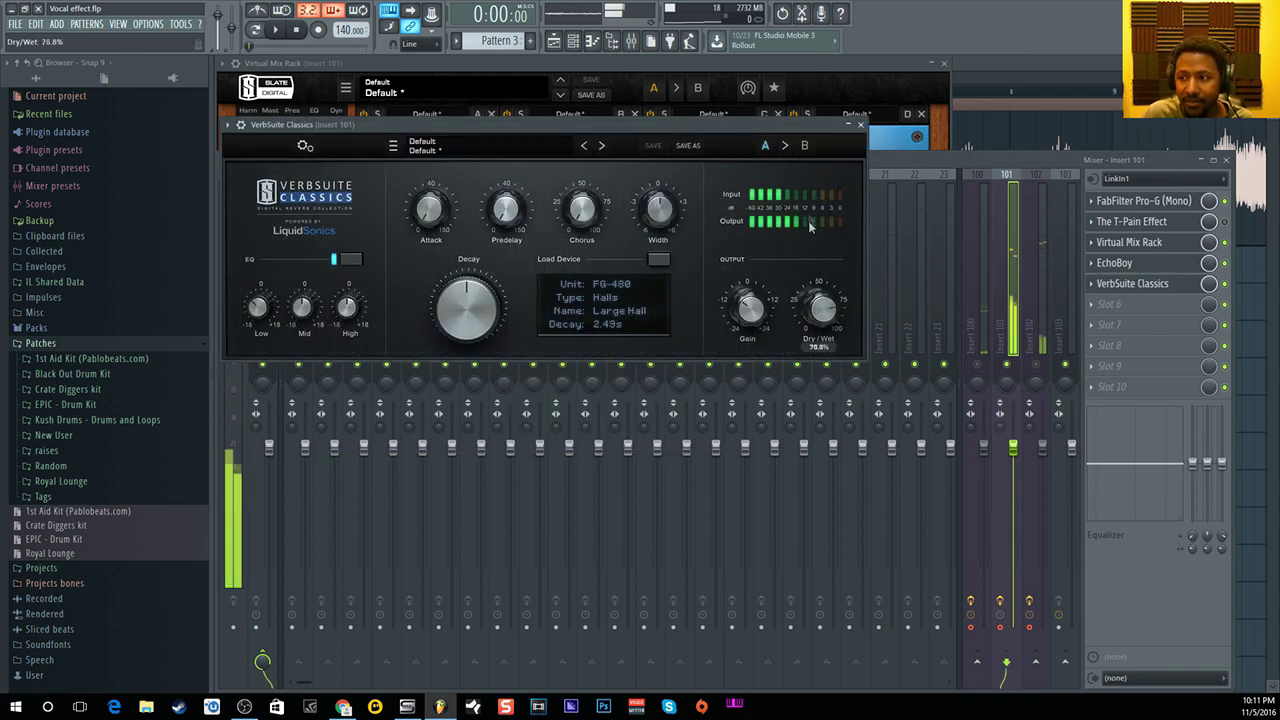
left_click_drag(821, 308, 826, 290)
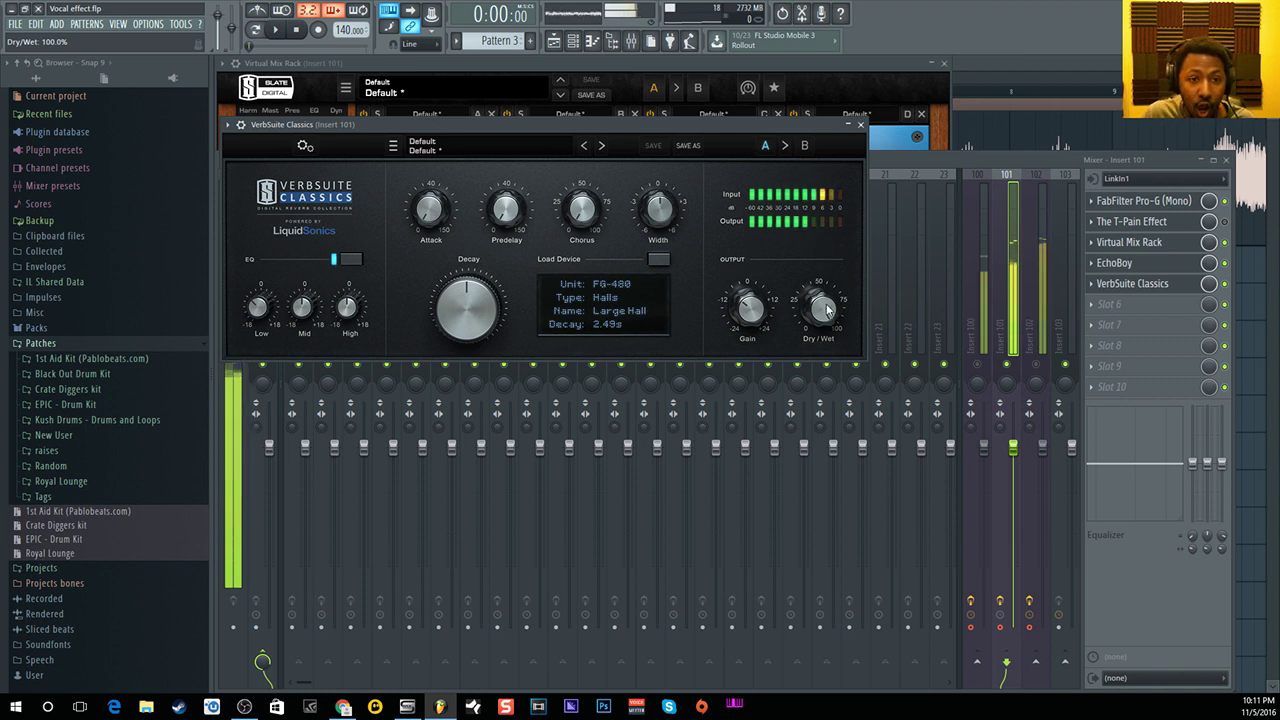
left_click_drag(826, 310, 836, 448)
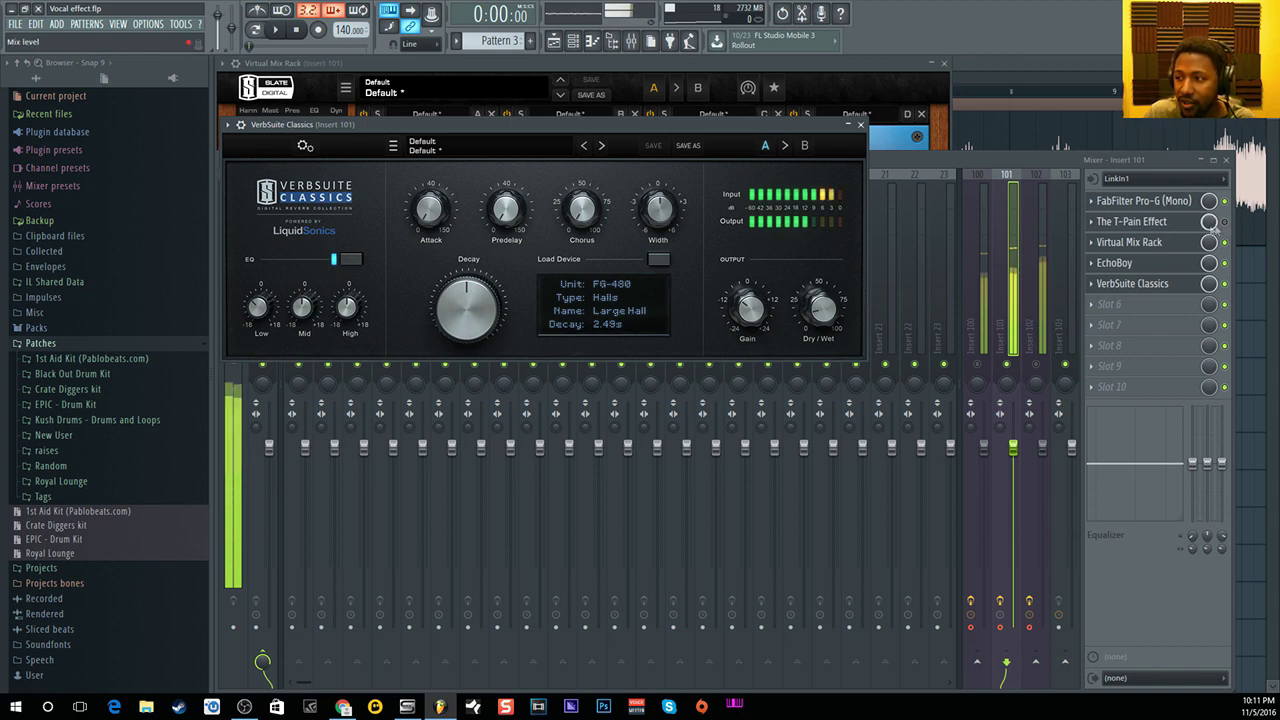
Enable The T-Pain Effect on insert 101, audition the full chain, and switch back by unmuting insert 100 and muting insert 101.
left_click(1225, 222)
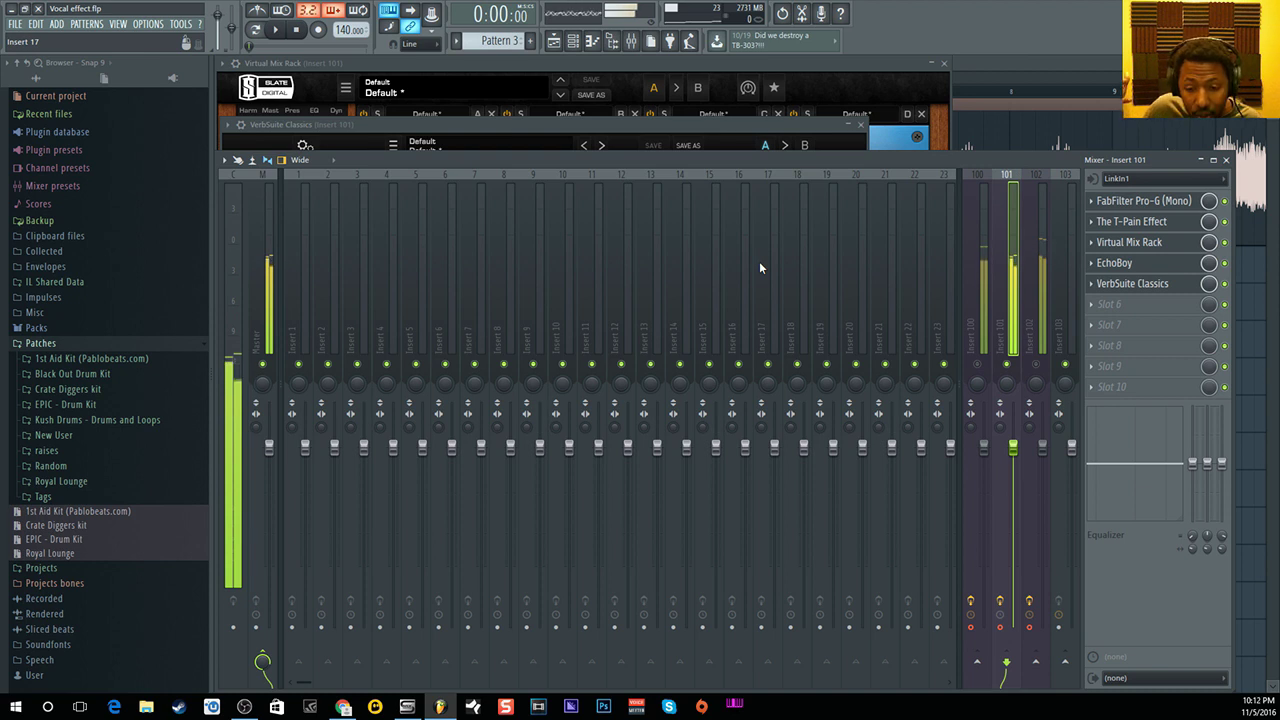
left_click(979, 365)
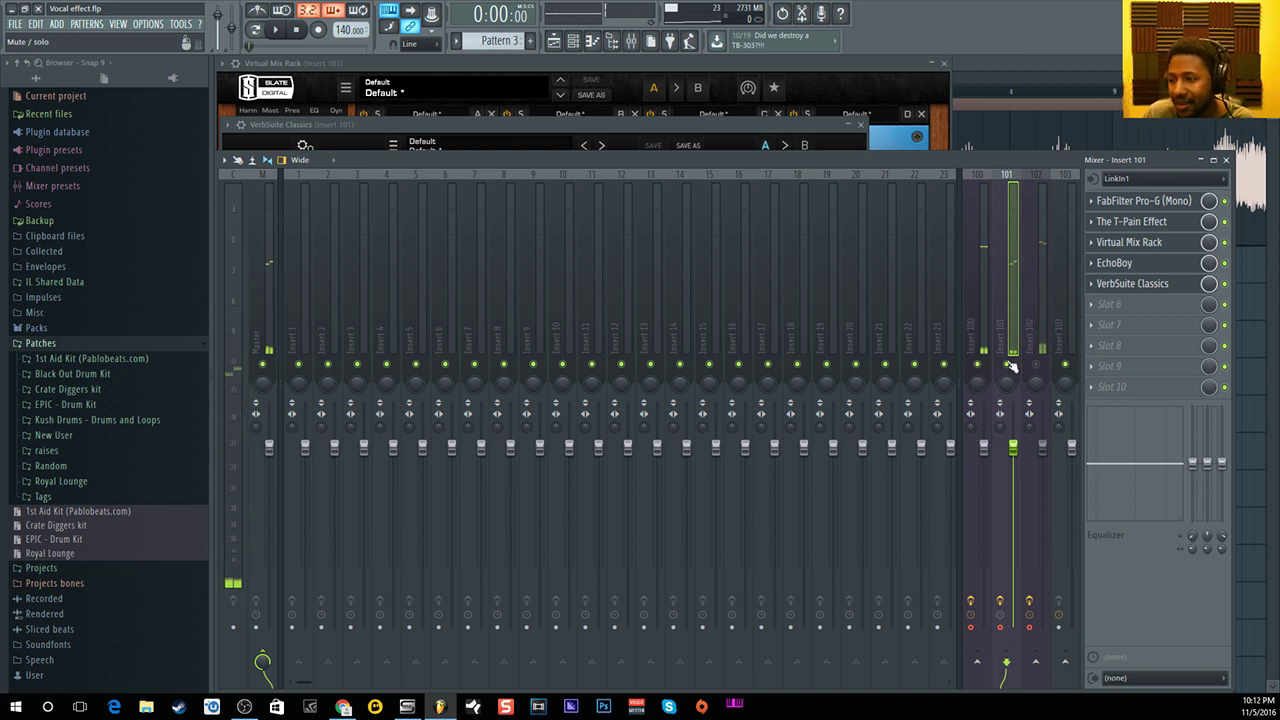
left_click(1007, 364)
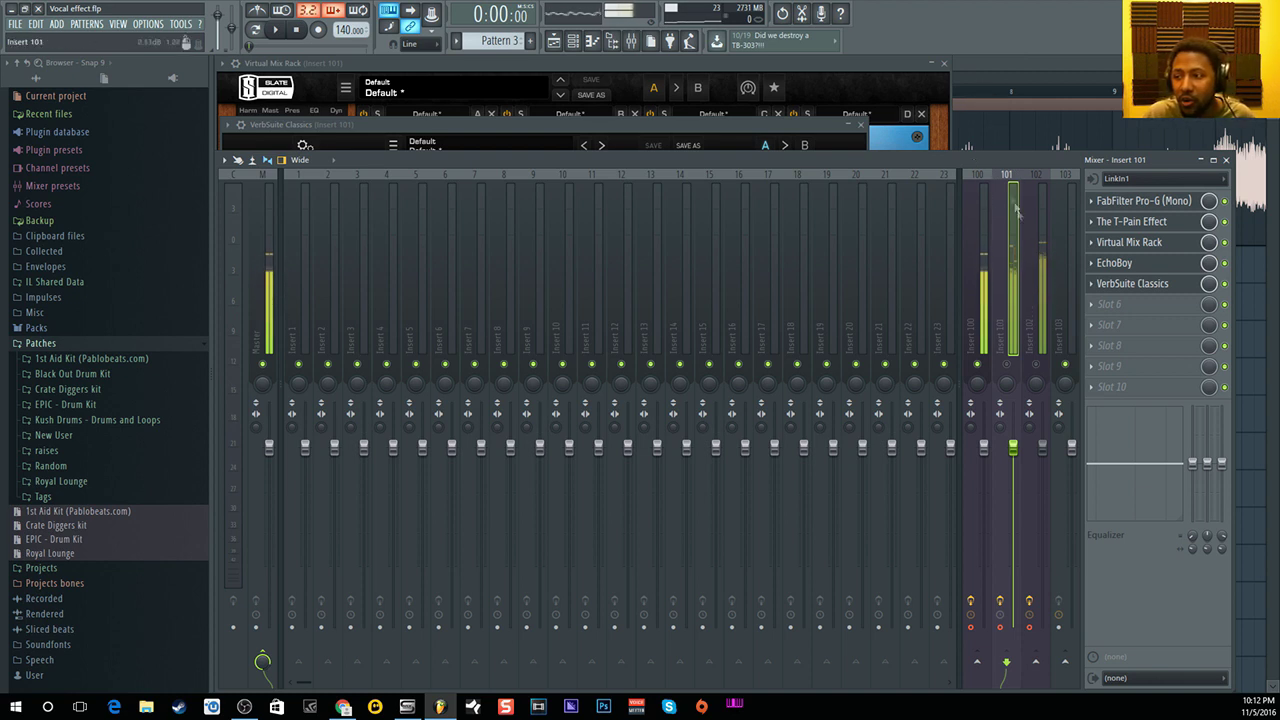
Mute insert 100, play the Got you(tagged) audio clip for the vocal demonstration, and stop playback with the mixer reopened.
left_click(978, 366)
key("F5")
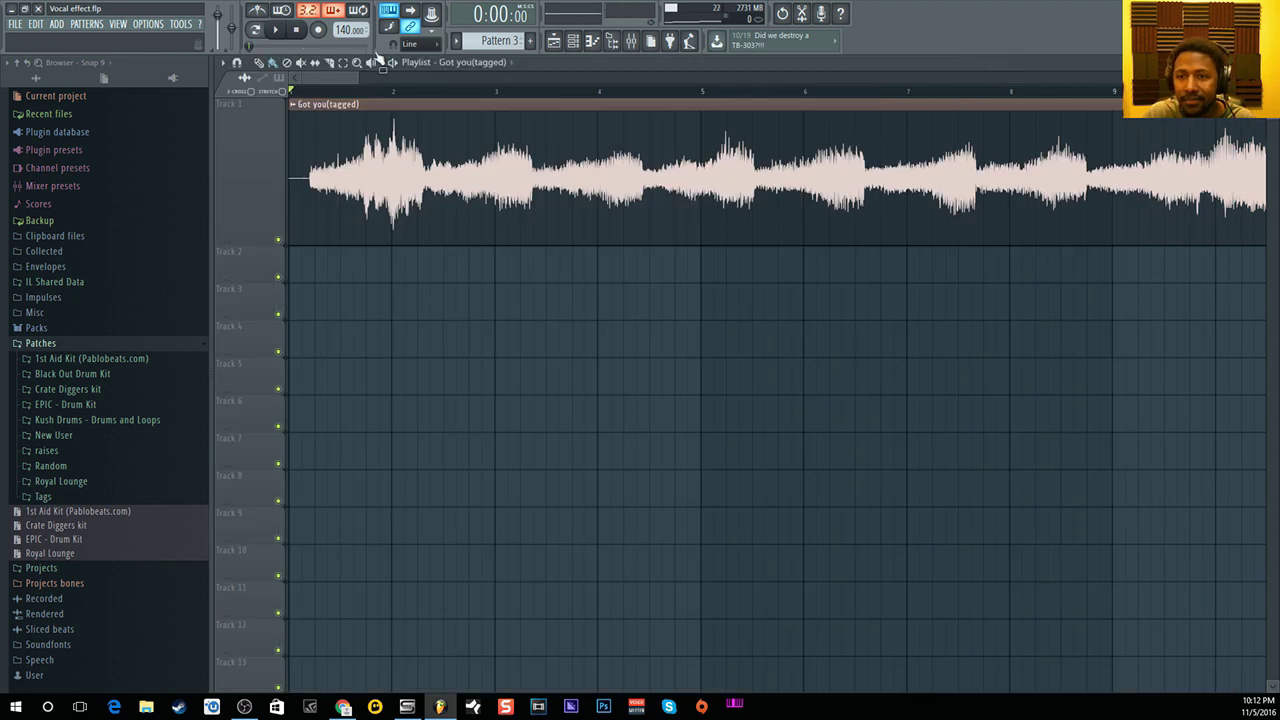
left_click(283, 33)
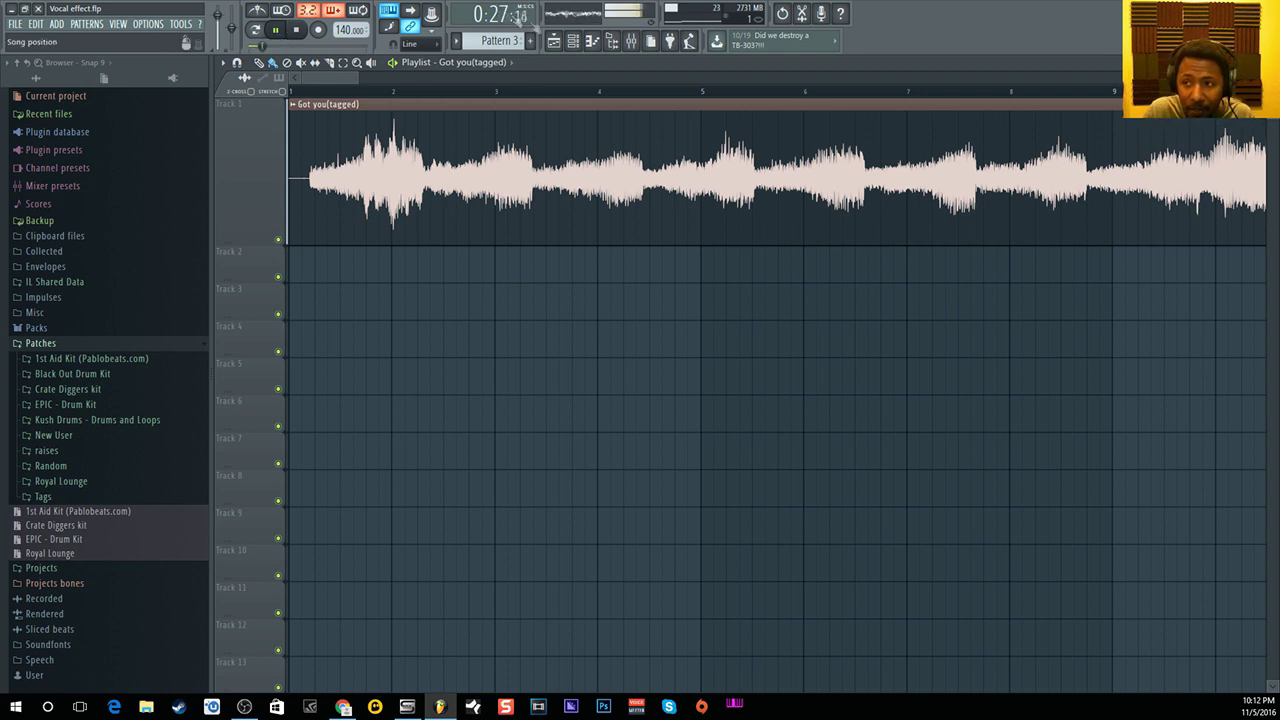
left_click(631, 40)
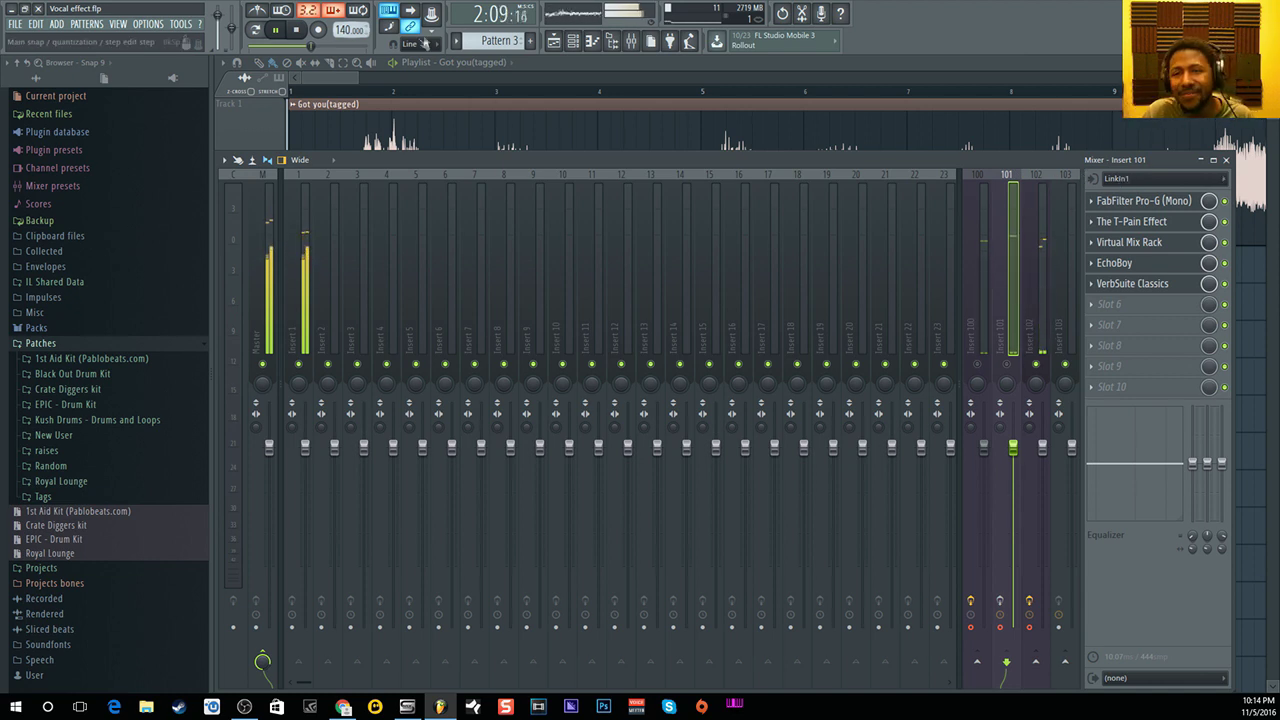
left_click(300, 31)
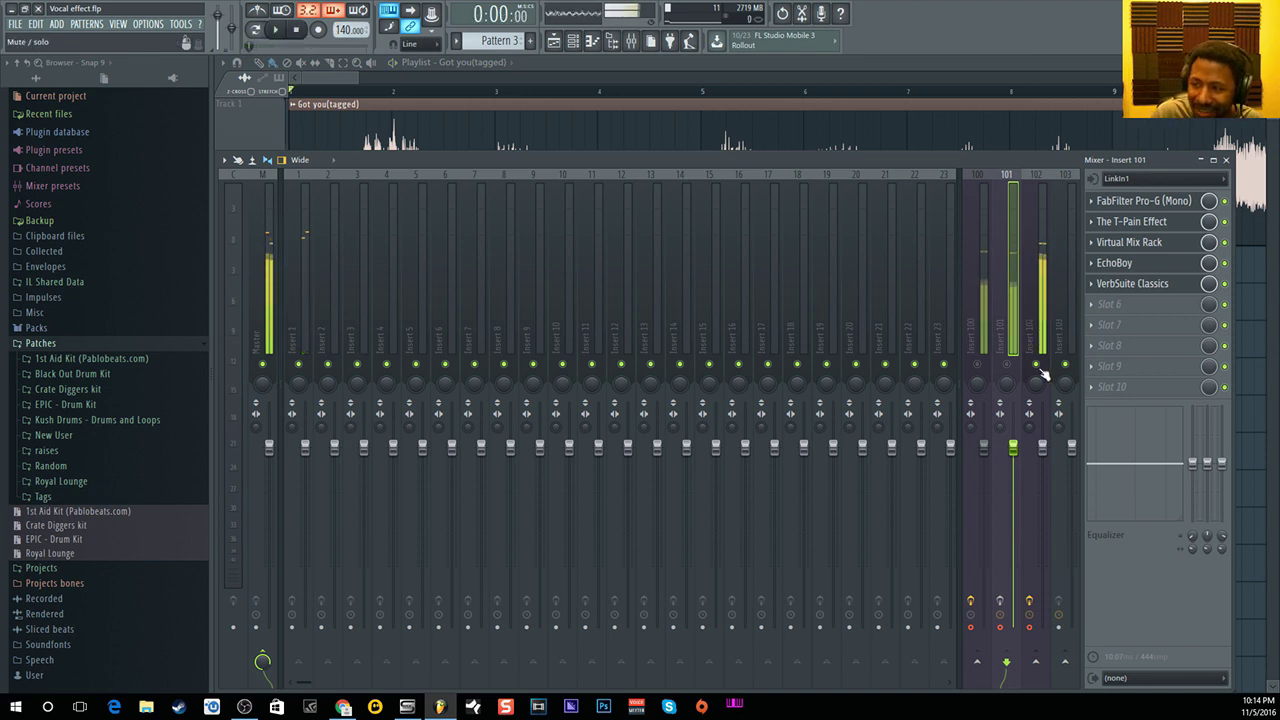
Mute insert 102, unmute insert 100, and open Pitcher from insert 102's effect chain.
left_click(1037, 366)
left_click(979, 366)
left_click(1044, 323)
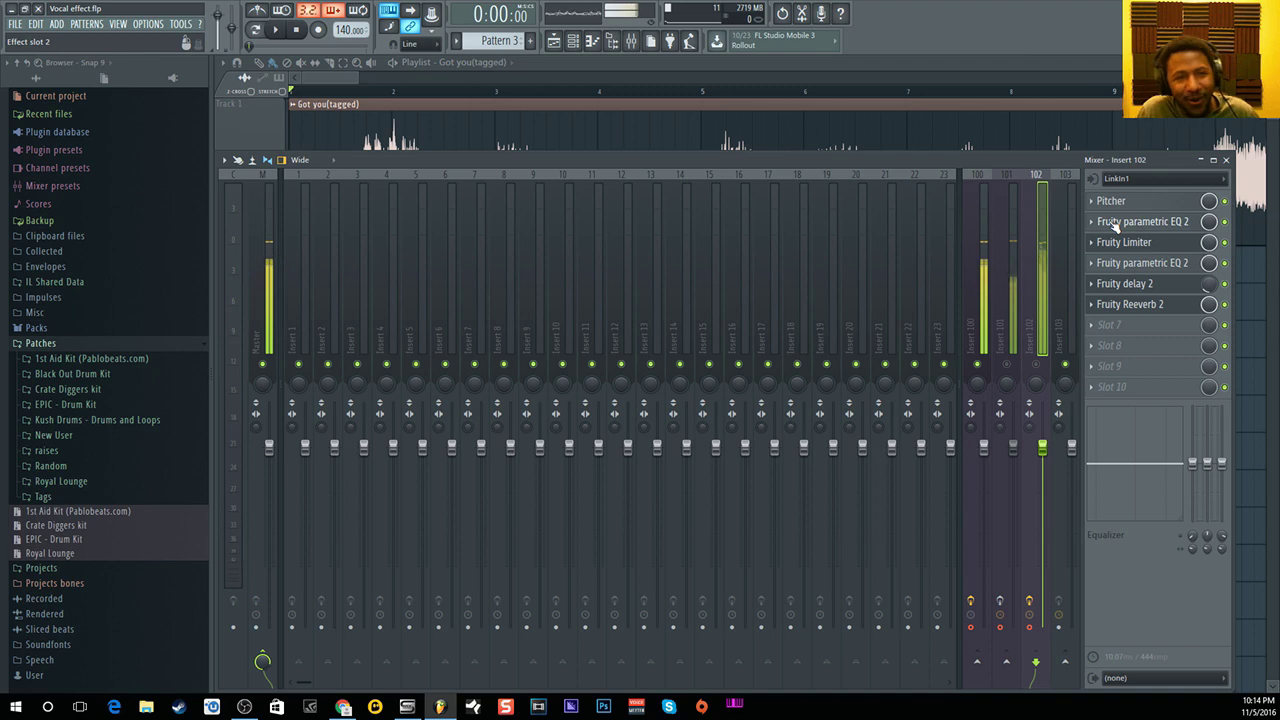
left_click(1152, 203)
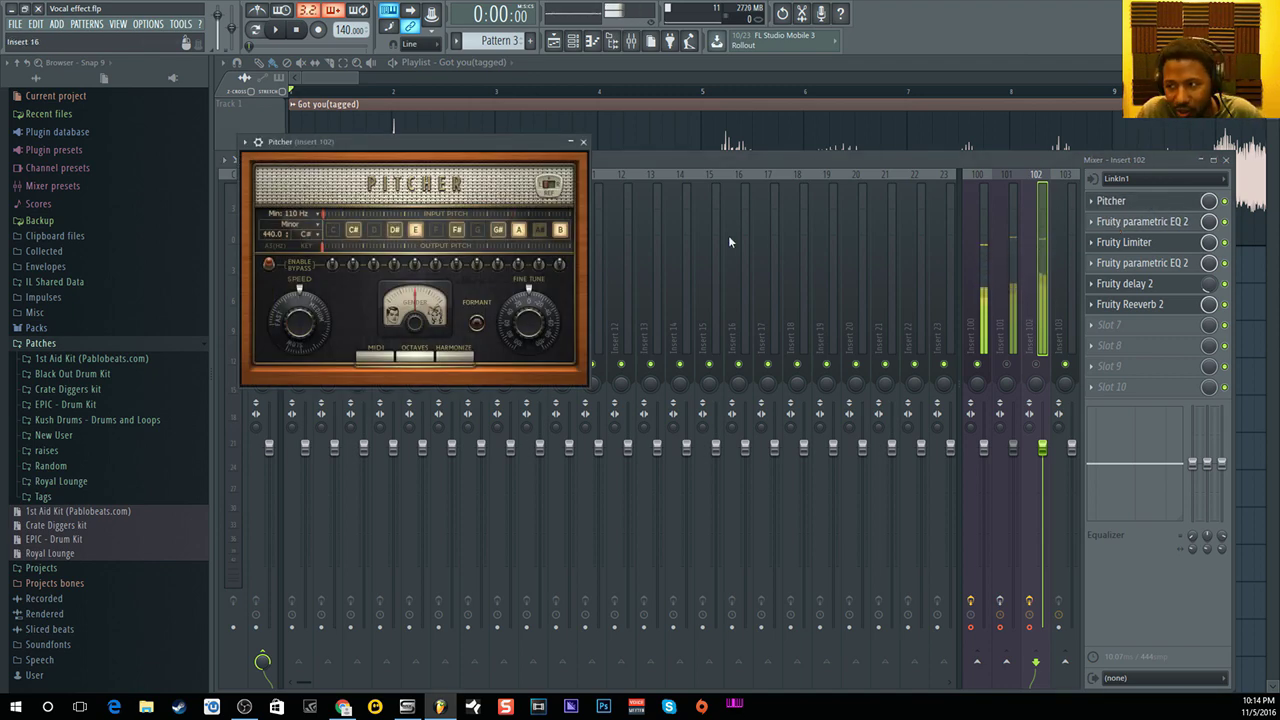
Set the audio input of insert 101 to (none).
left_click(1016, 215)
left_click(1158, 178)
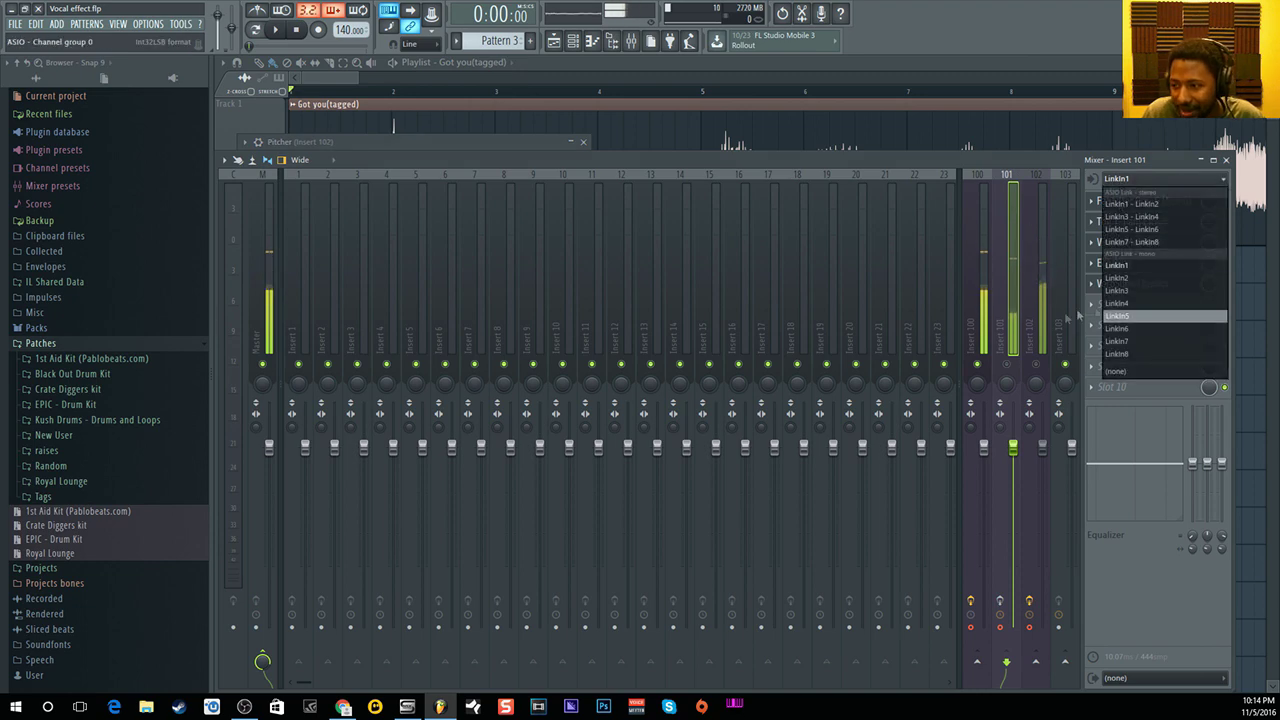
left_click(1168, 373)
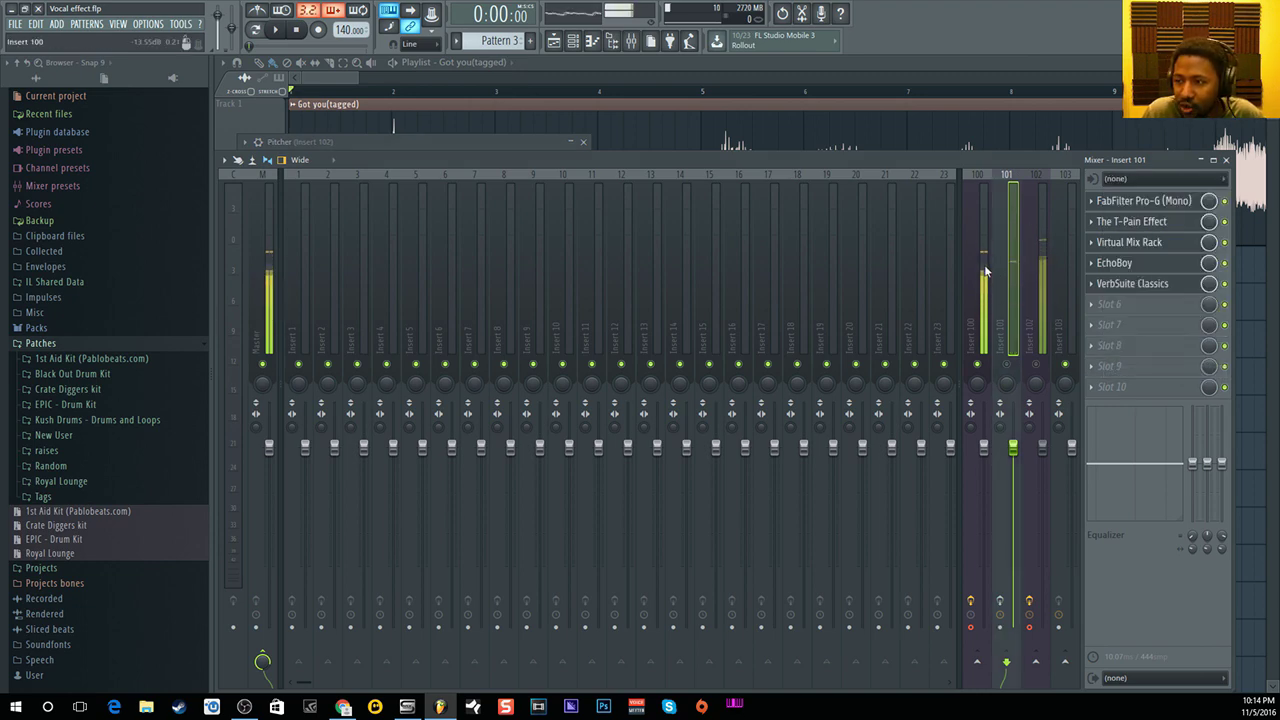
Examine the Pitcher settings and the first Fruity parametric EQ 2 curve on insert 102.
left_click(1034, 266)
left_click(1112, 201)
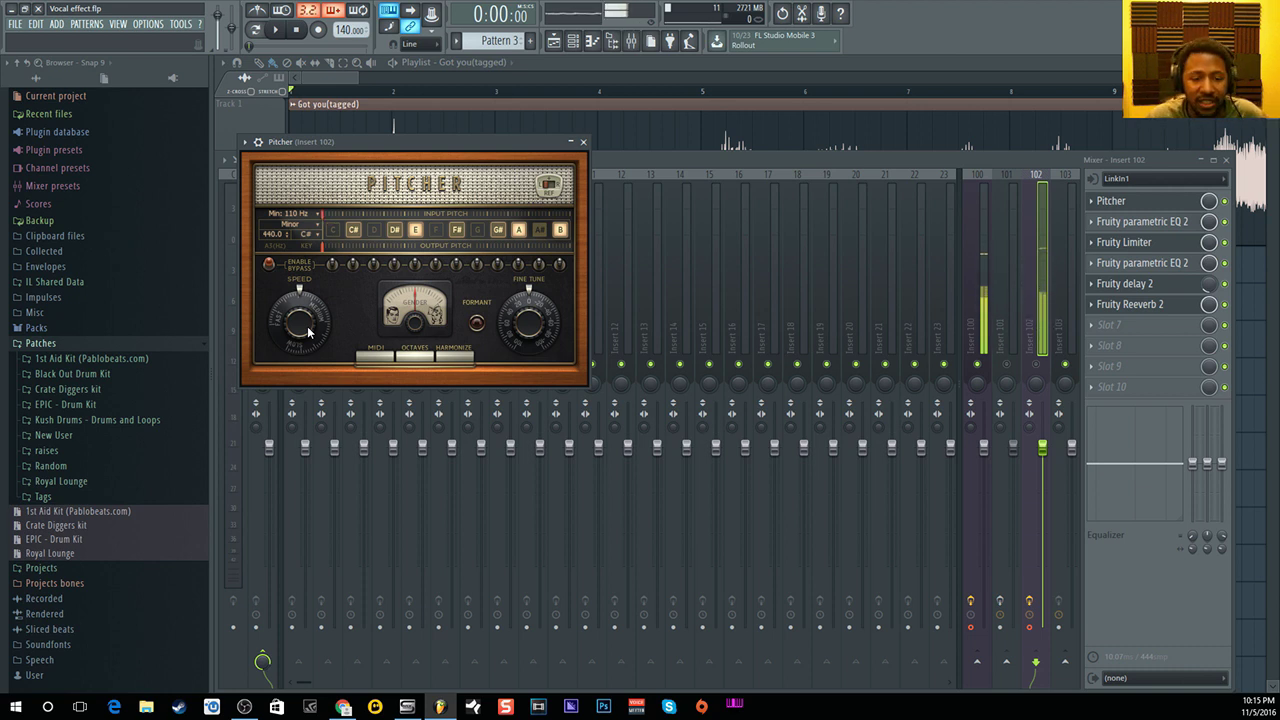
left_click(1176, 222)
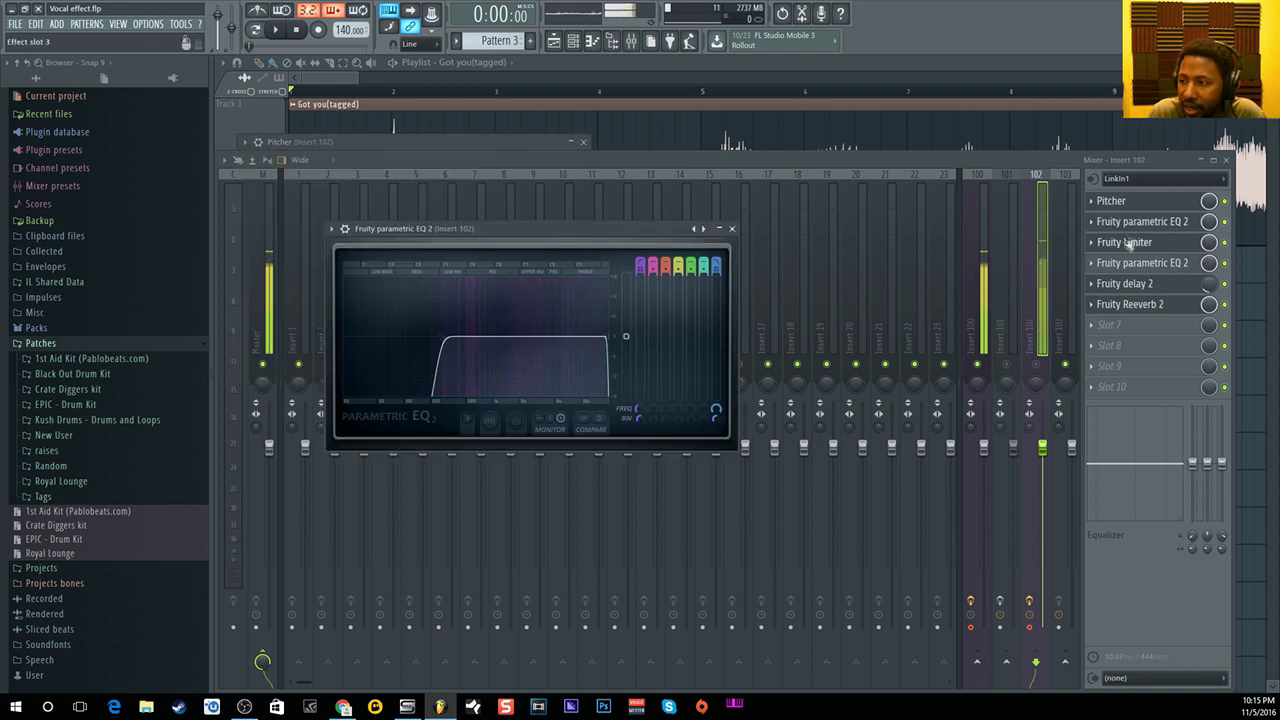
Mute insert 100, unmute insert 102, and bypass all of insert 102's effects except the first Fruity parametric EQ 2.
left_click(978, 365)
left_click(1036, 364)
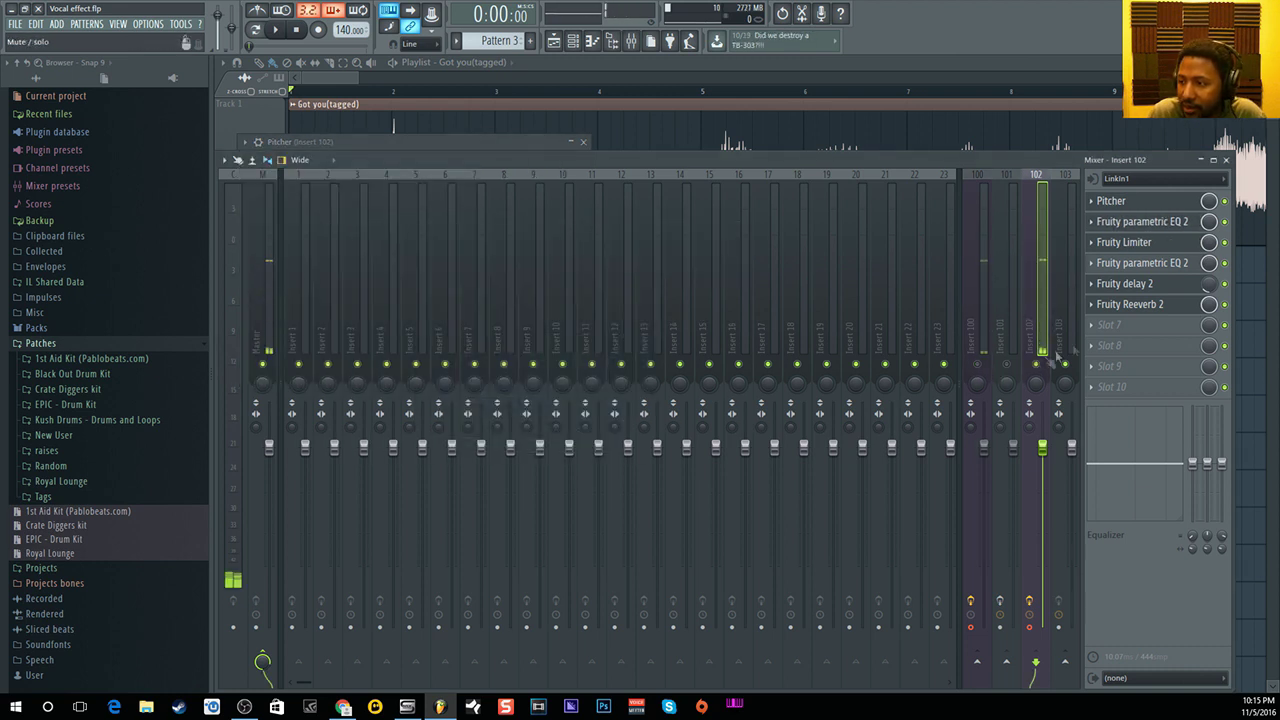
left_click(1225, 304)
left_click(1225, 284)
left_click(1225, 243)
left_click(1225, 263)
left_click(1225, 222)
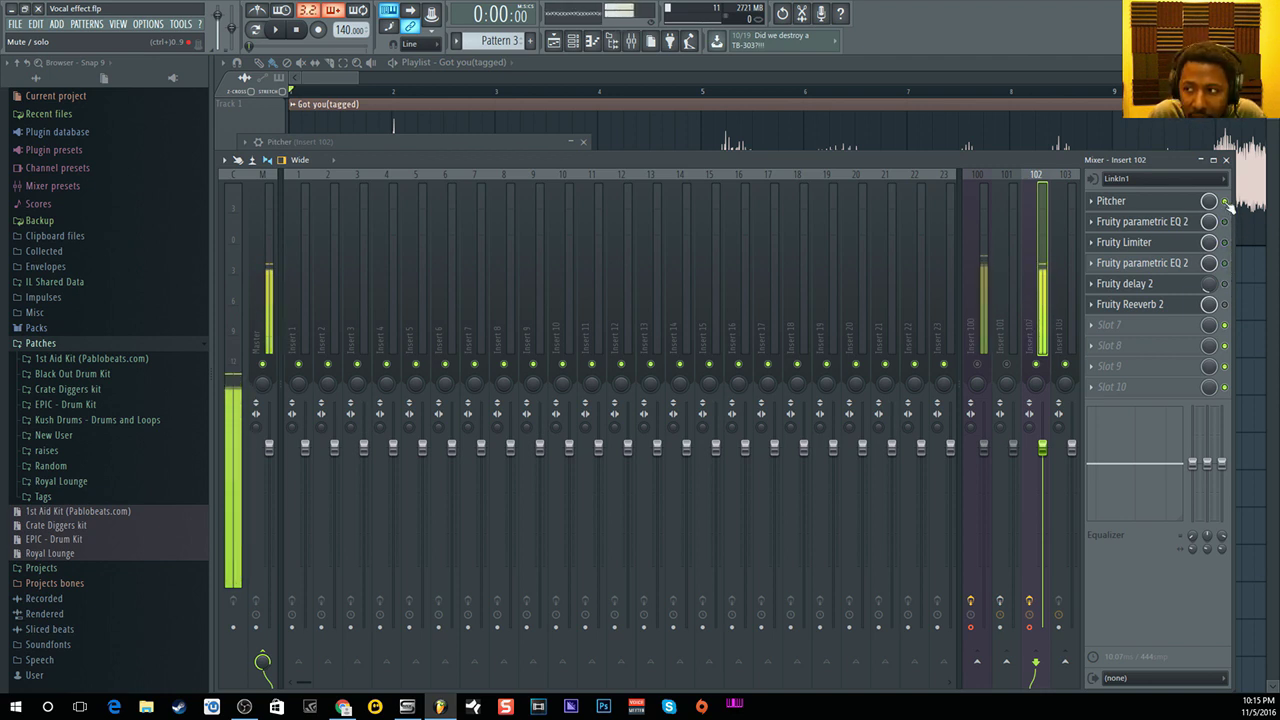
left_click(1225, 222)
In insert 102's first Fruity parametric EQ 2, sweep the band 1 high-pass to 20 Hz, raise it to about 242 Hz, and lower it slightly.
left_click(1175, 222)
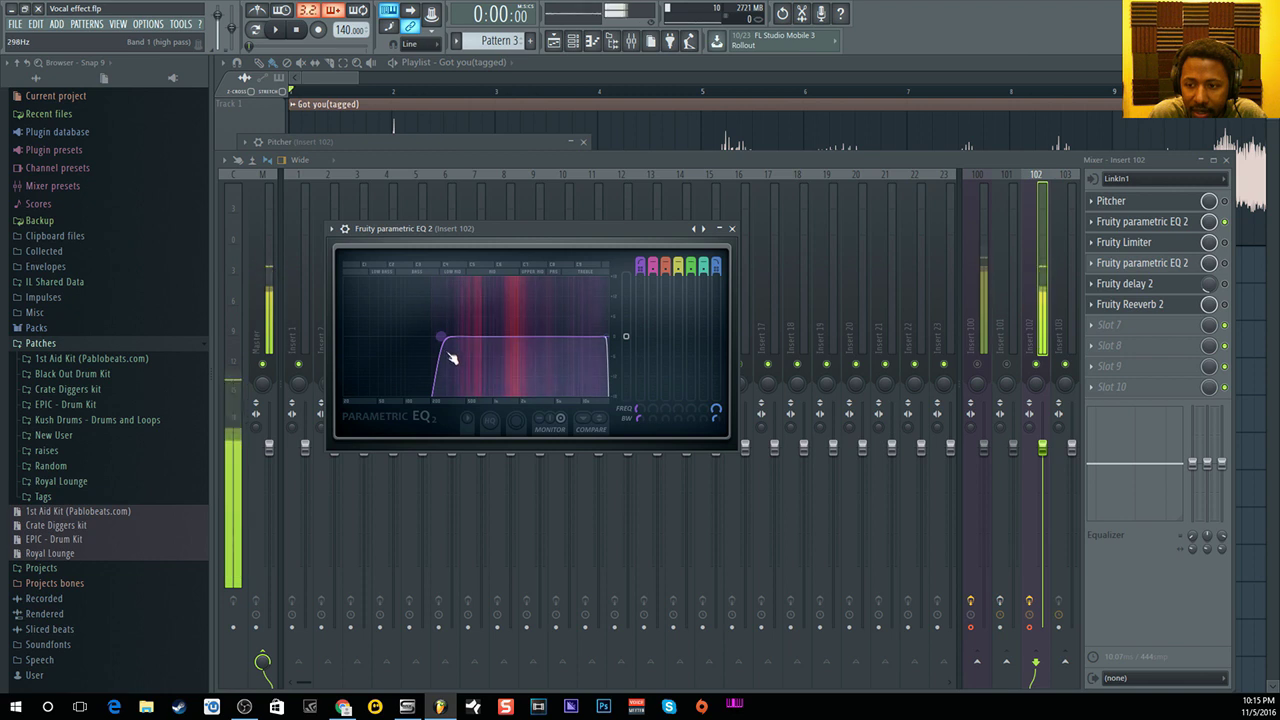
left_click_drag(448, 344, 344, 337)
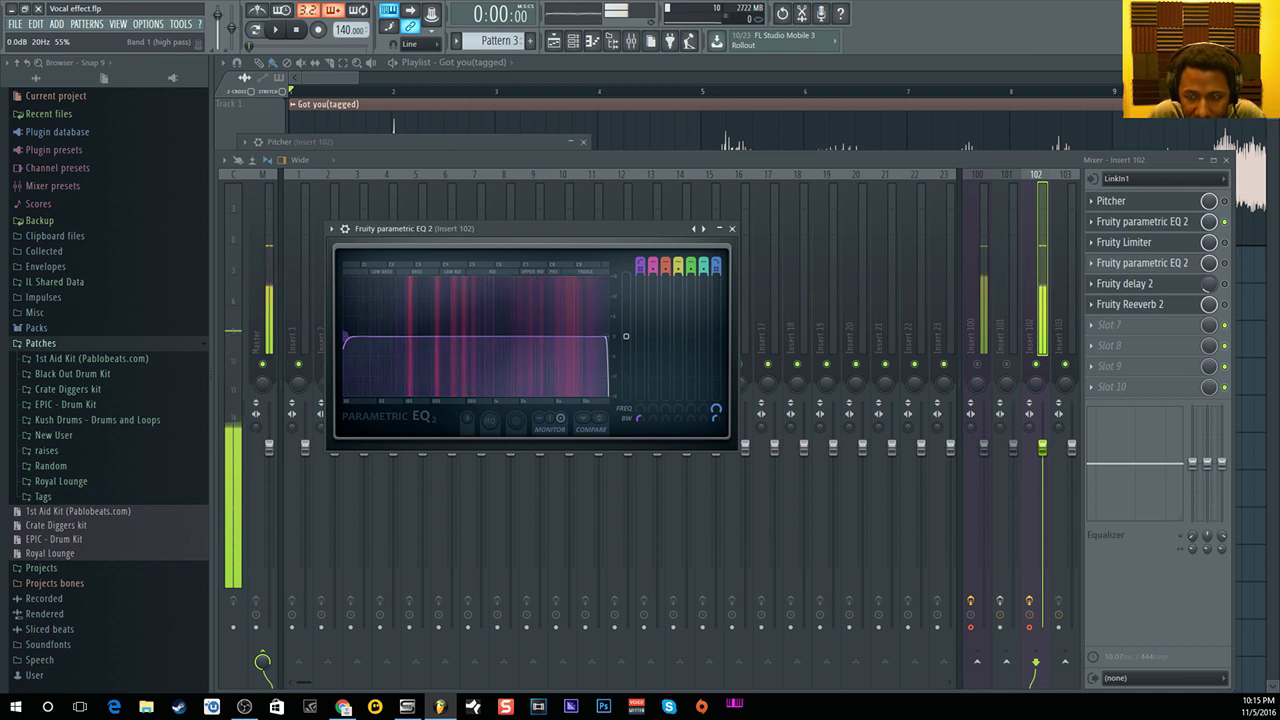
left_click_drag(344, 340, 443, 342)
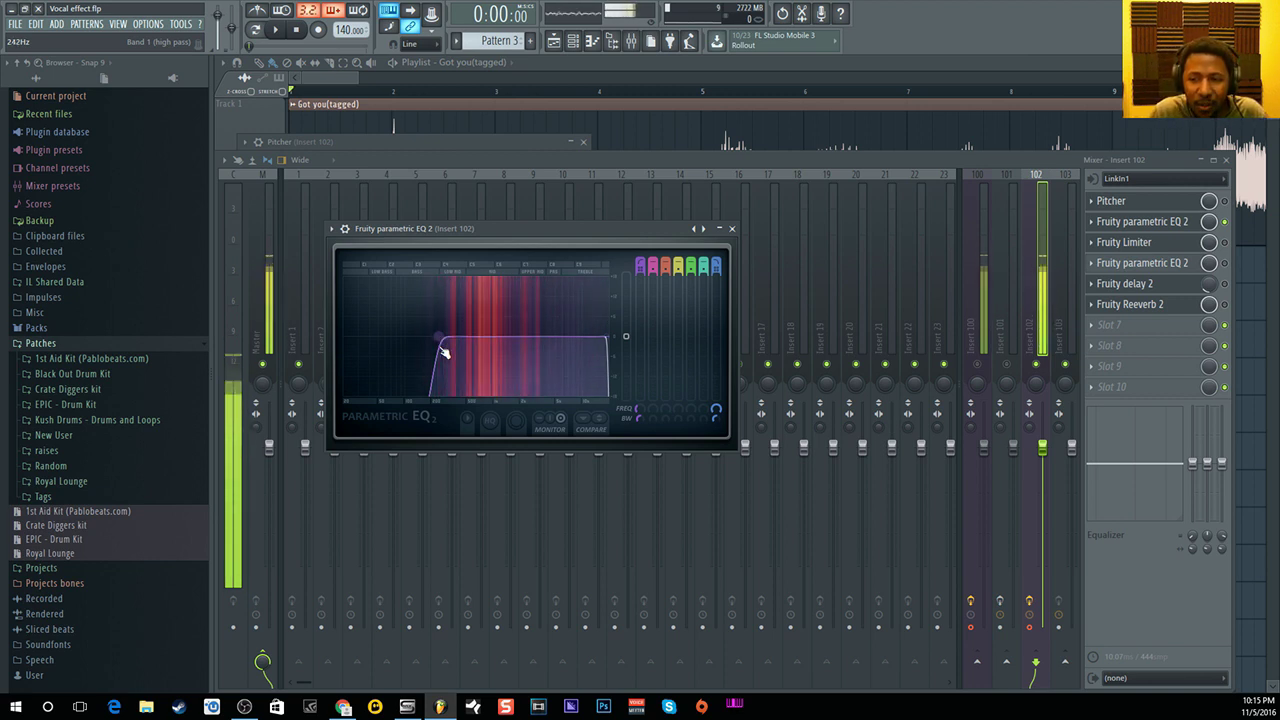
left_click_drag(443, 346, 433, 339)
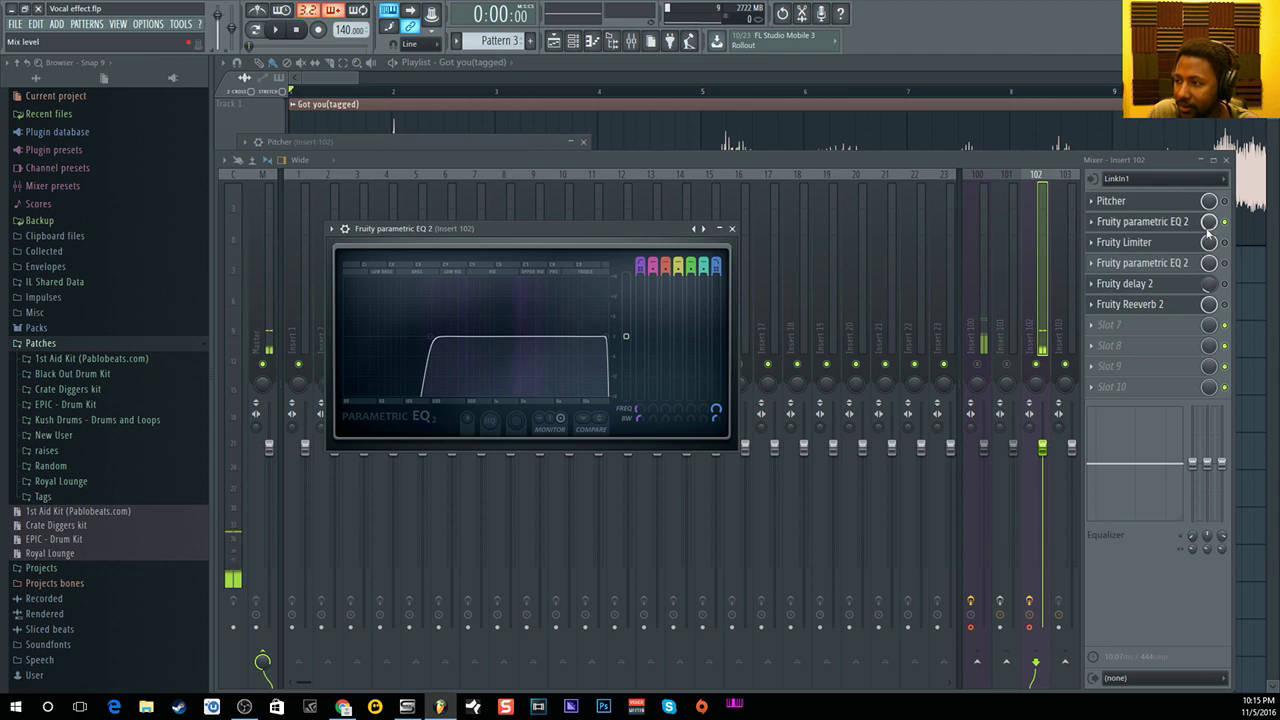
Enable Fruity Limiter on insert 102, examine its compressor ratio and gain, and compare the vocal with the limiter bypassed and active.
left_click(1140, 243)
left_click_drag(628, 247, 501, 118)
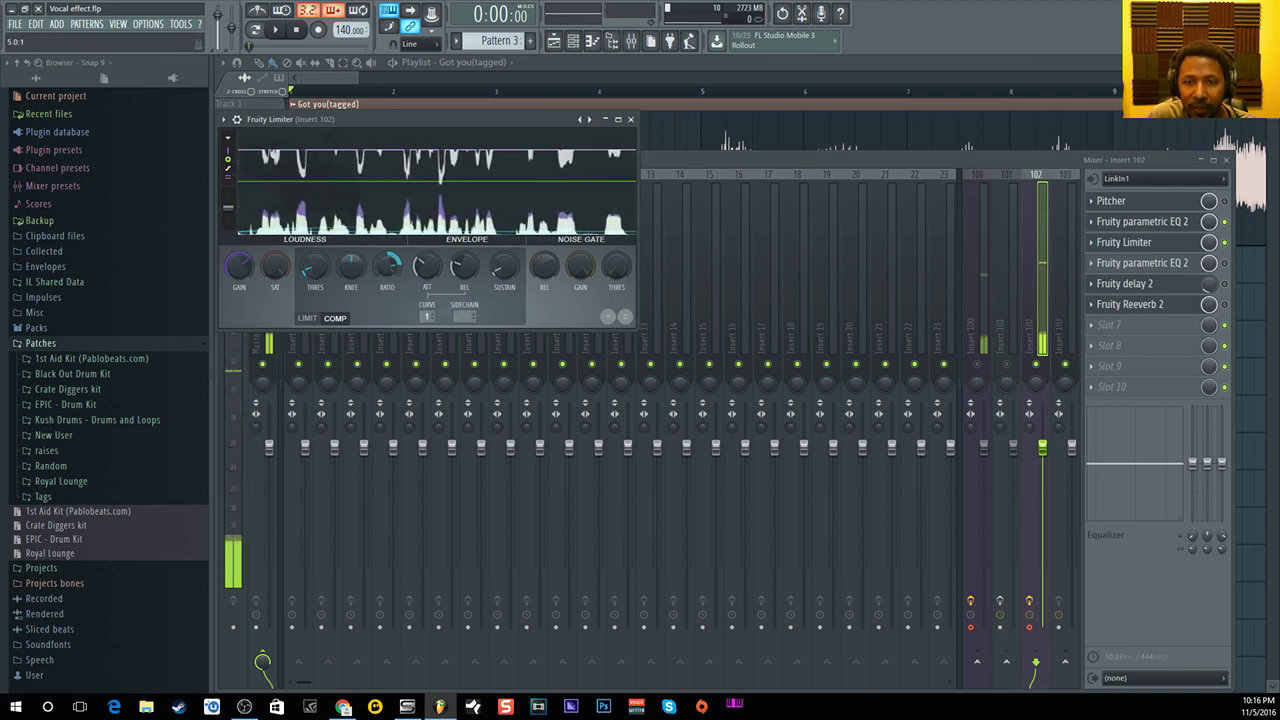
left_click(387, 271)
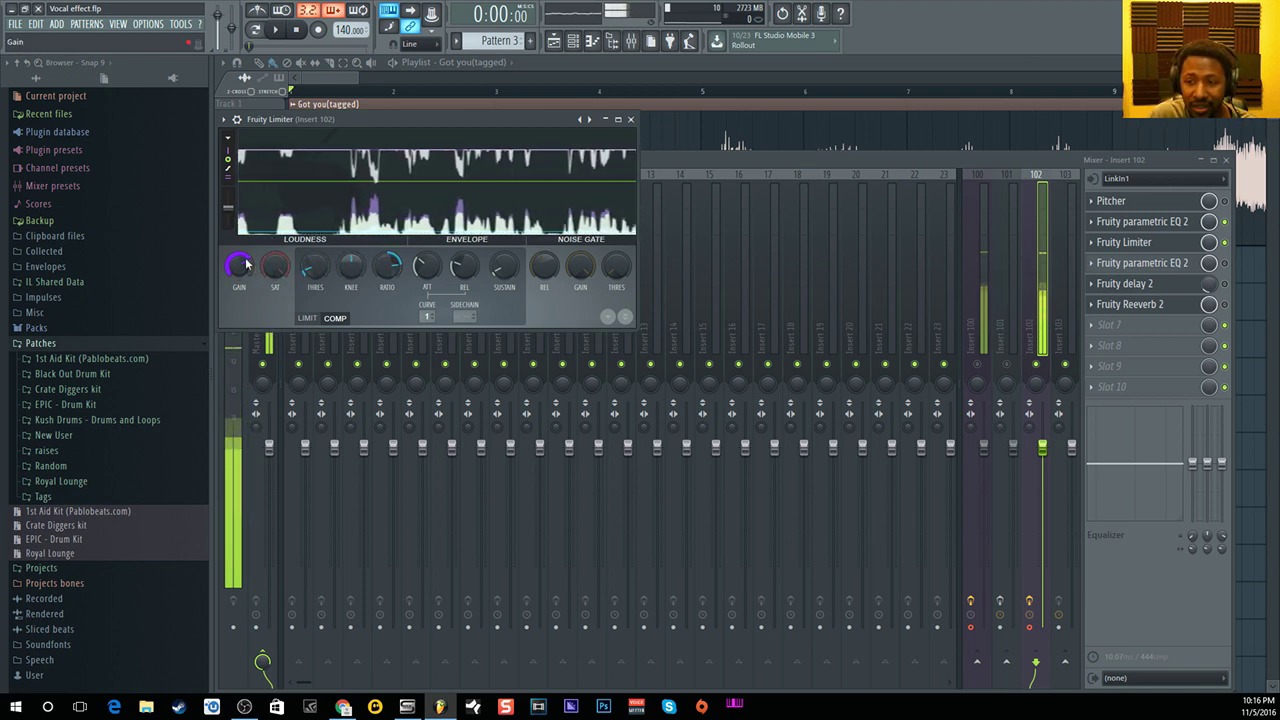
left_click(1224, 243)
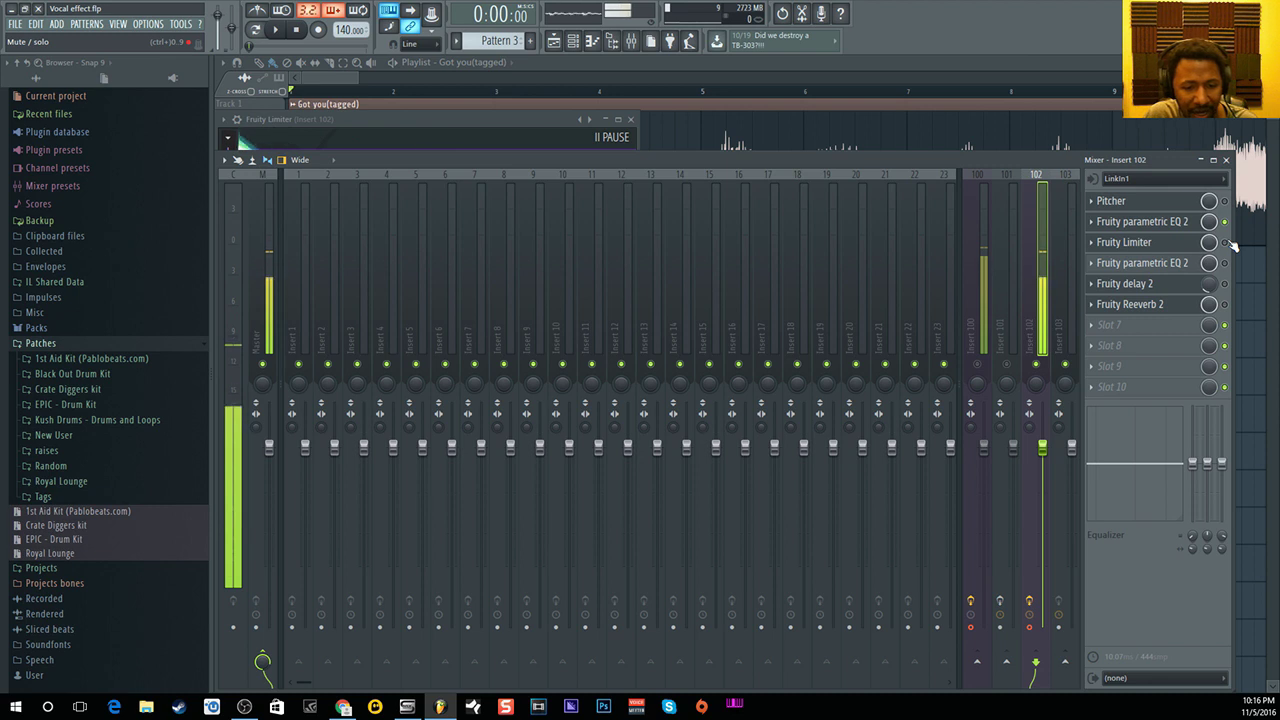
left_click(1231, 243)
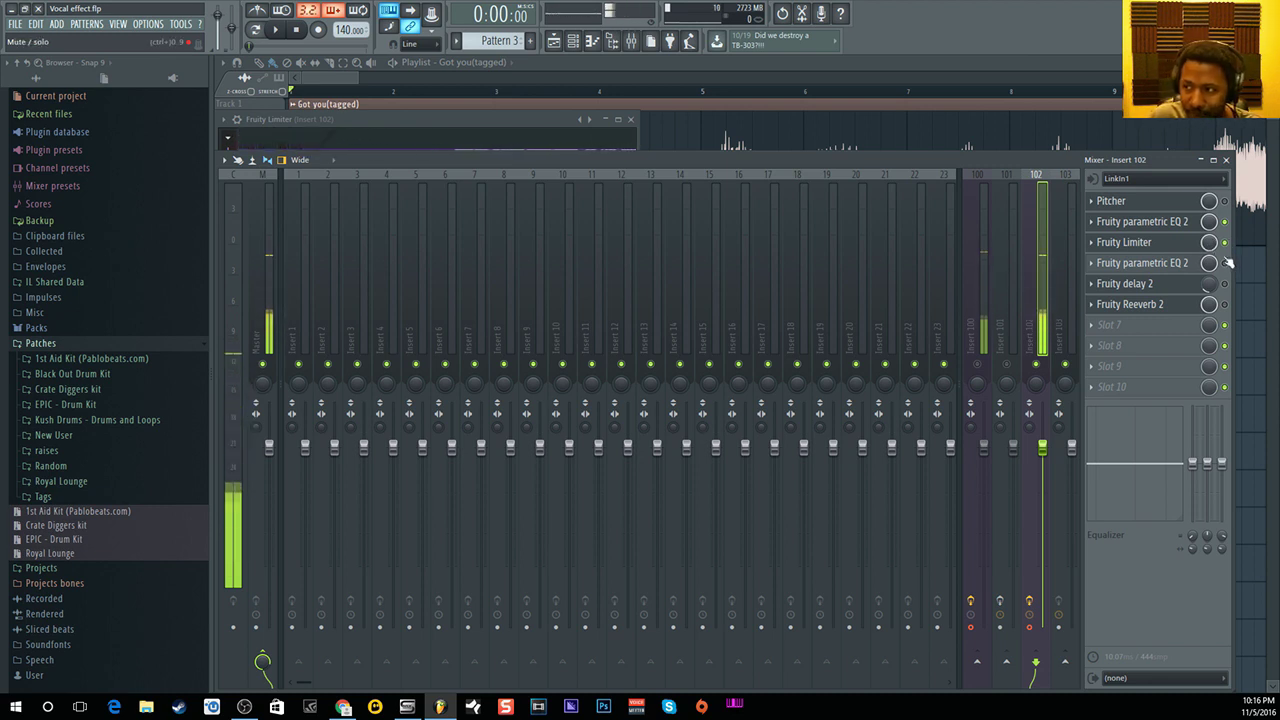
Enable the second Fruity parametric EQ 2 on insert 102 and slightly lower its band 3 and band 7 boosts.
left_click(1180, 263)
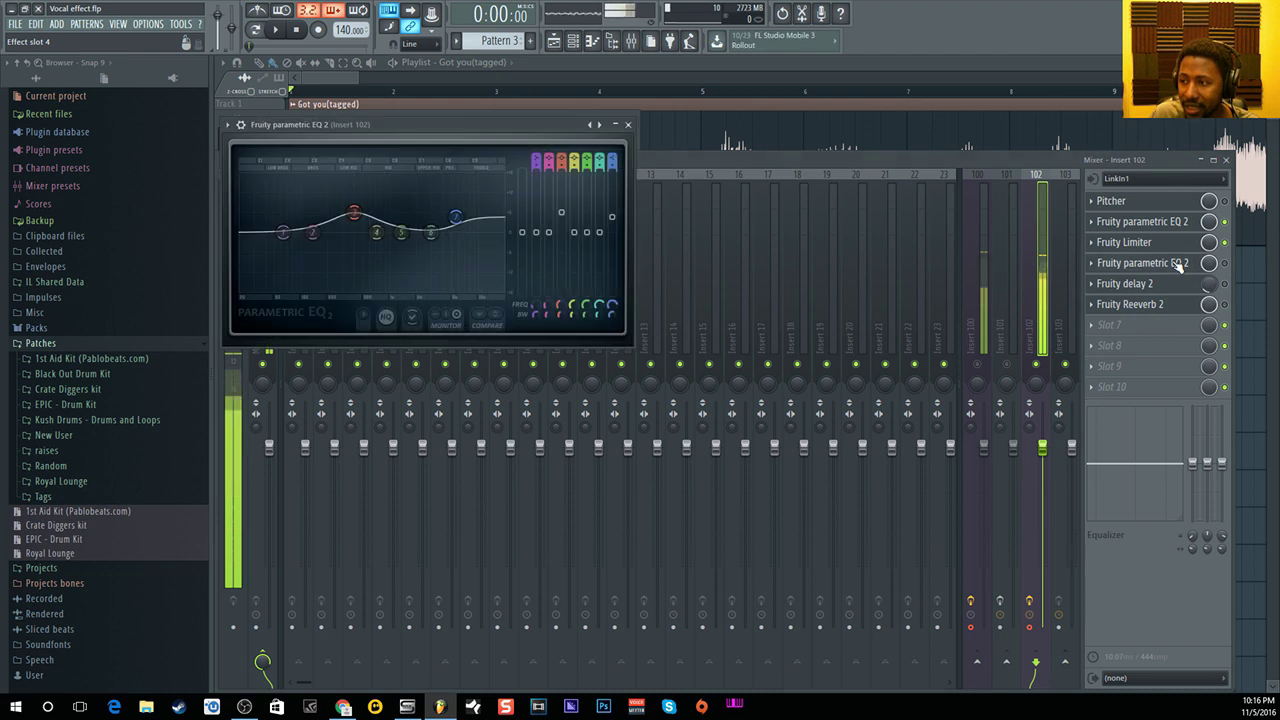
left_click(1226, 264)
left_click(1183, 266)
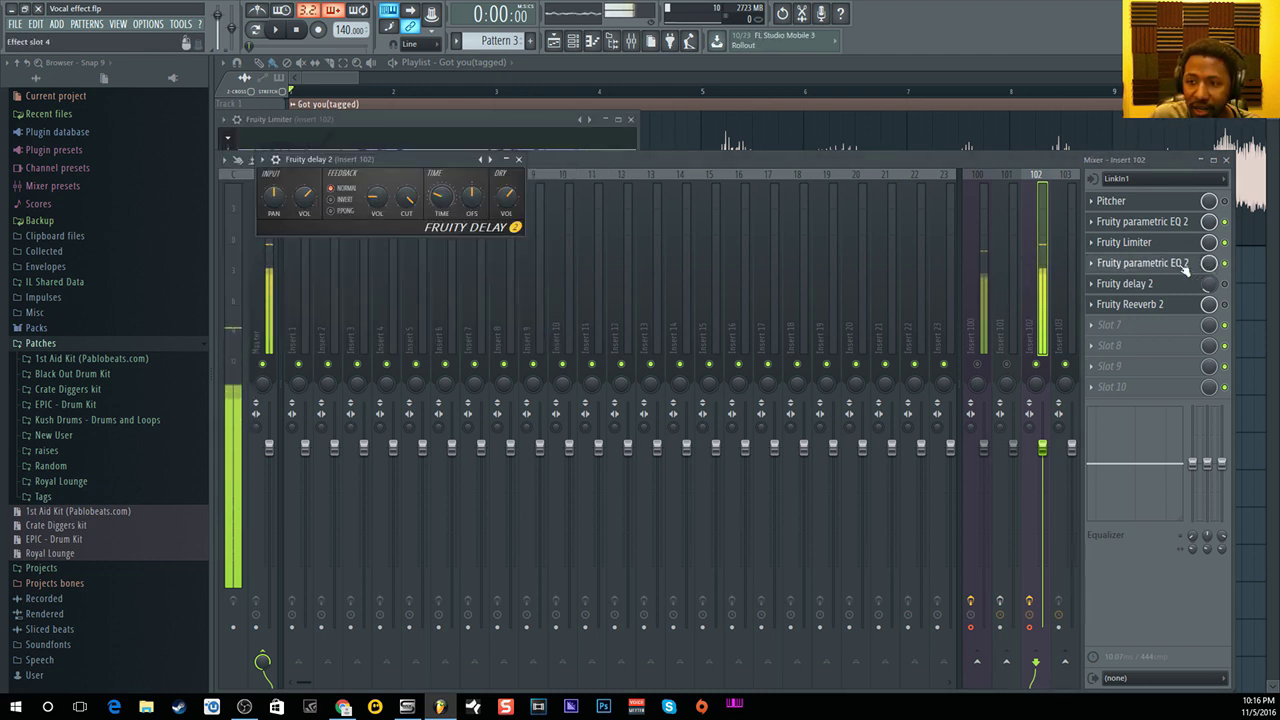
left_click(1105, 263)
left_click_drag(353, 216, 348, 222)
left_click_drag(458, 218, 460, 225)
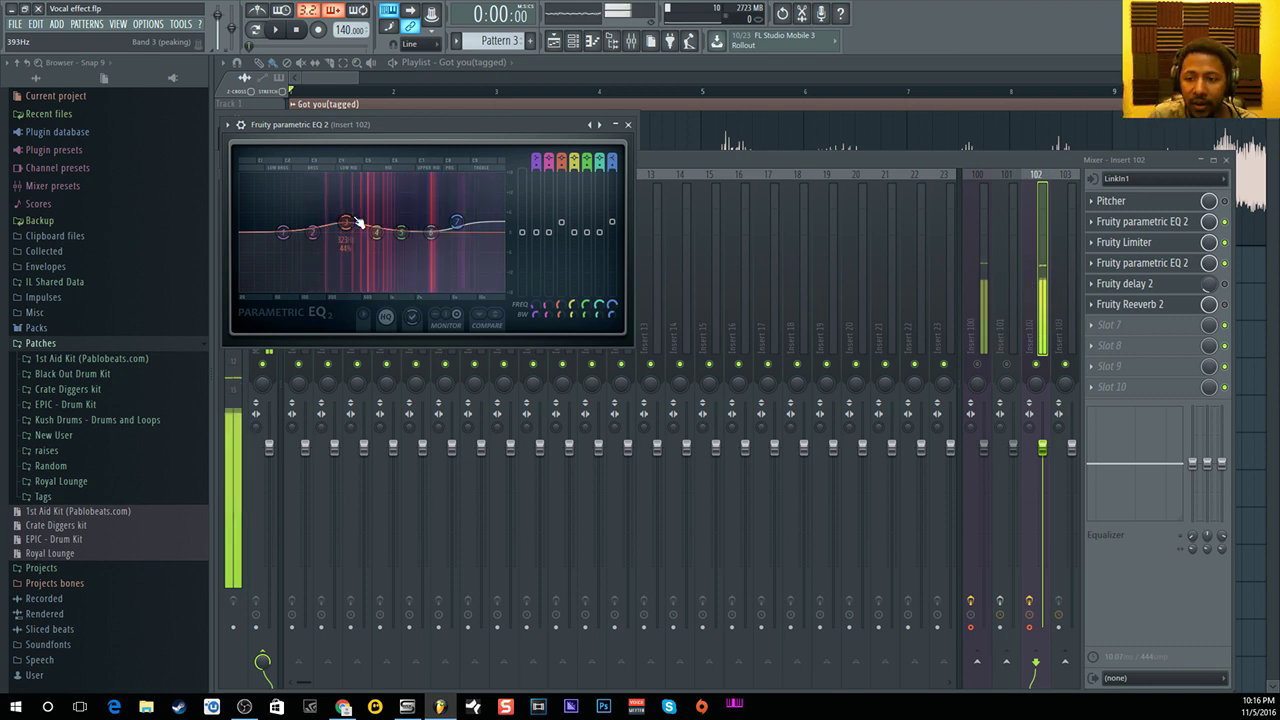
Compare the vocal with the second Fruity parametric EQ 2 on insert 102 bypassed and active, and re-examine its curve.
left_click(1225, 264)
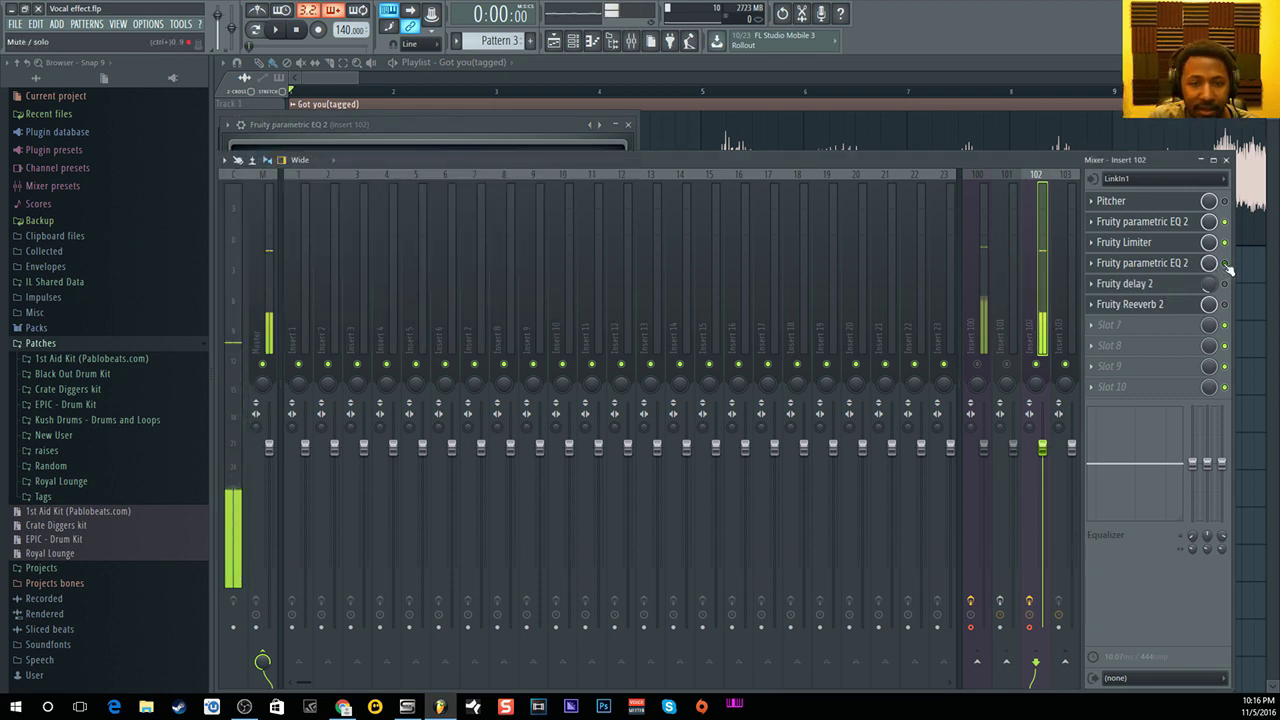
left_click(1225, 264)
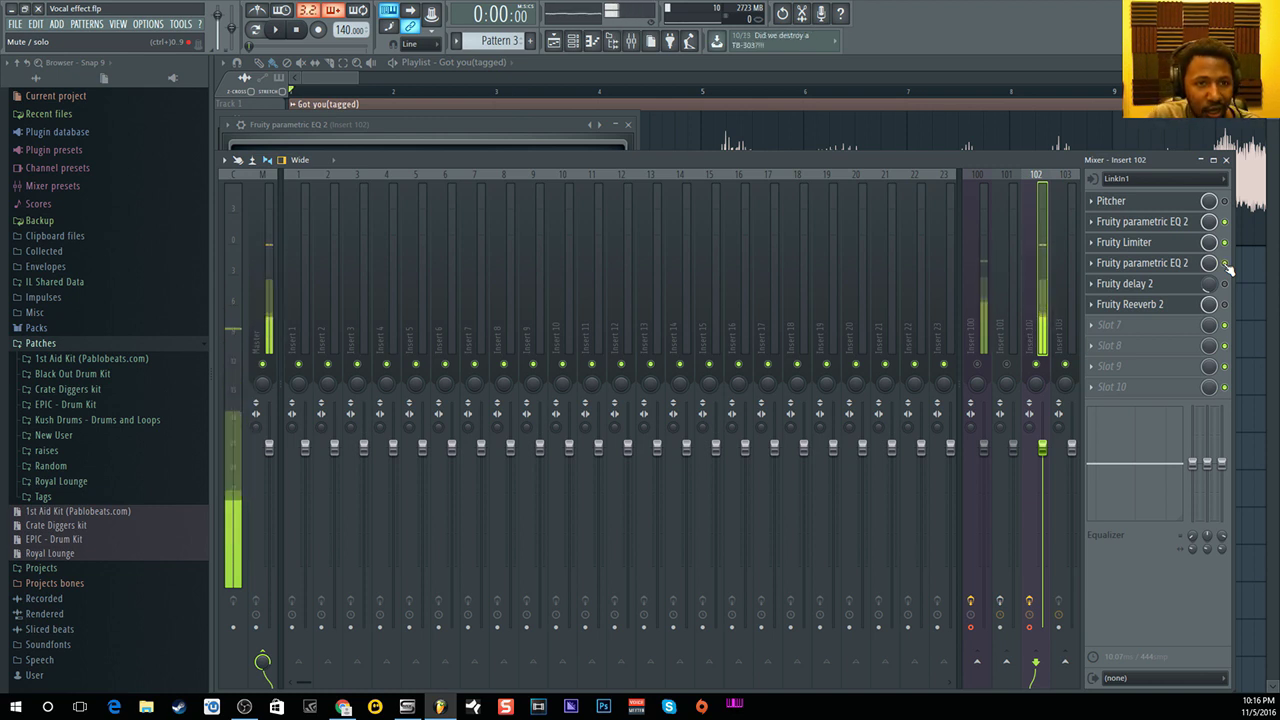
left_click(1168, 263)
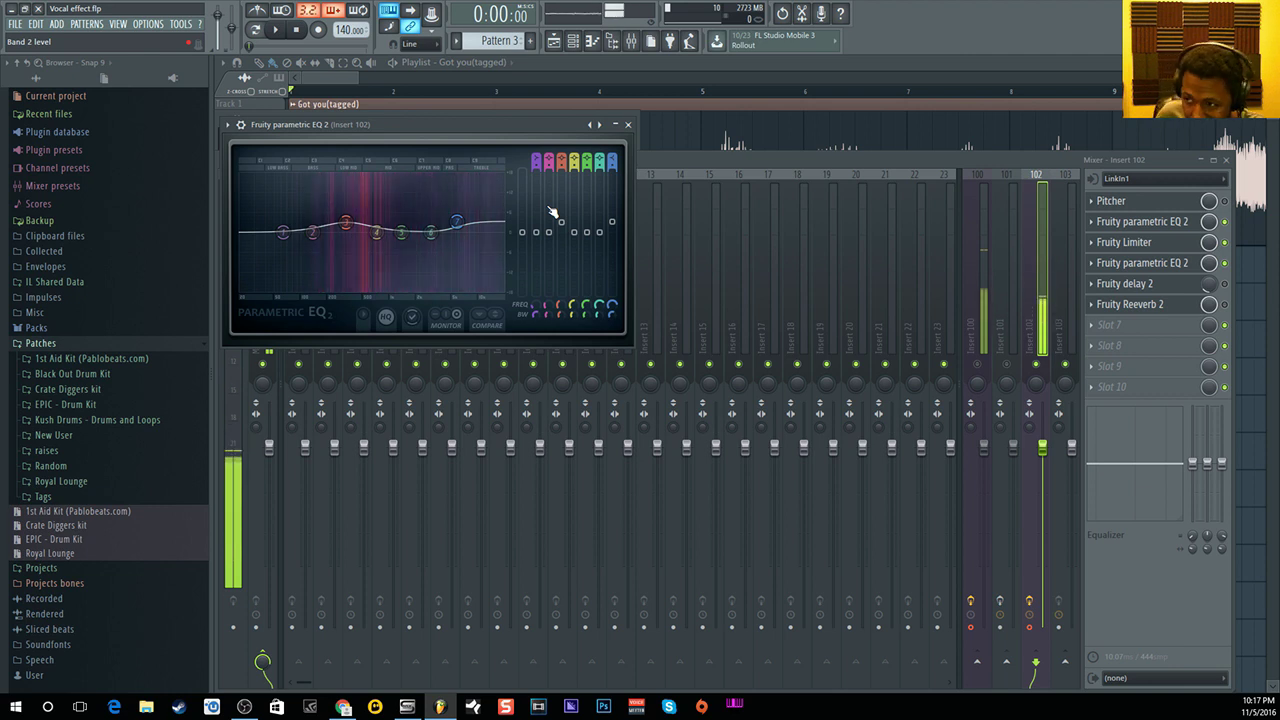
Enable Fruity delay 2 on insert 102 and set its delay time to 4 steps.
left_click(1184, 287)
left_click(1186, 286)
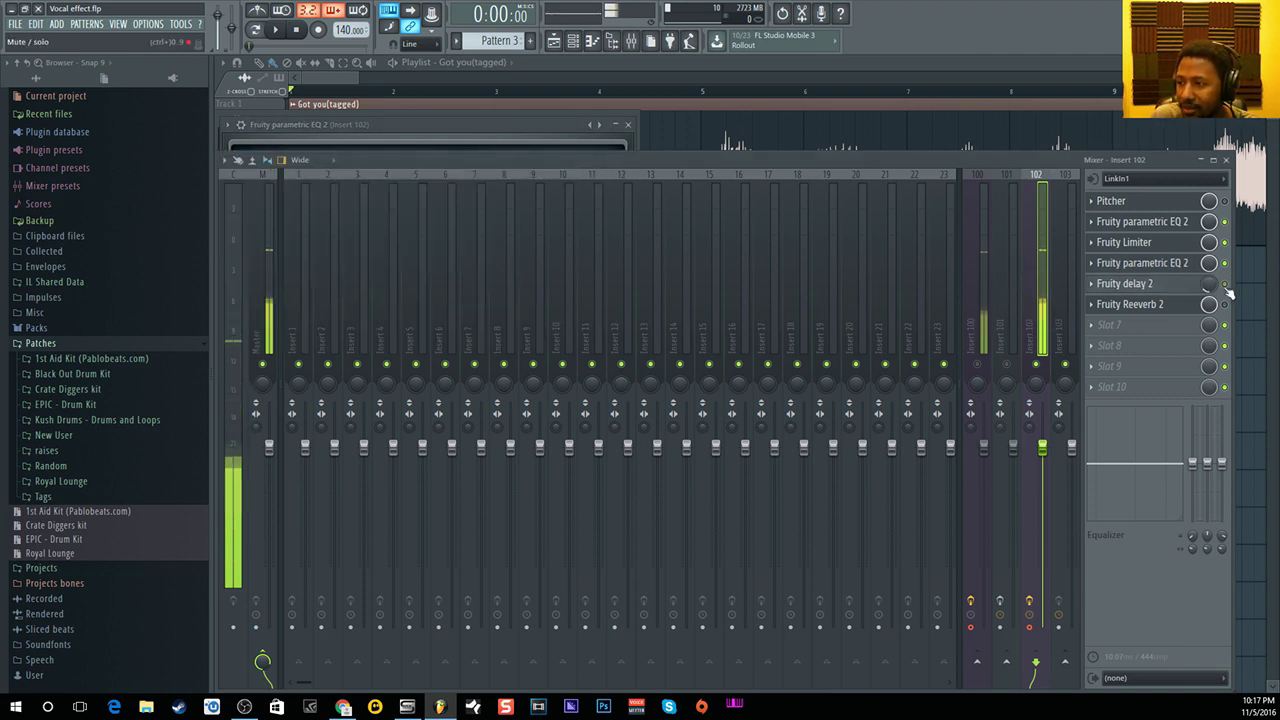
left_click(1166, 286)
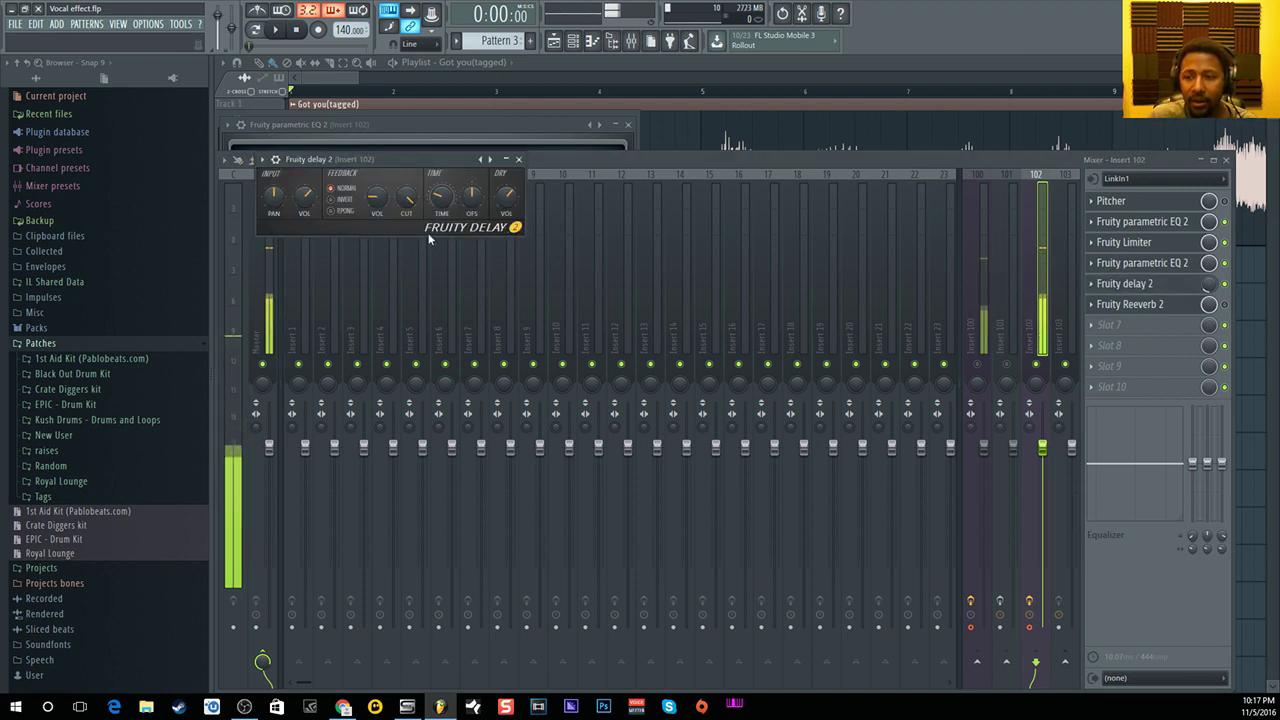
right_click(449, 203)
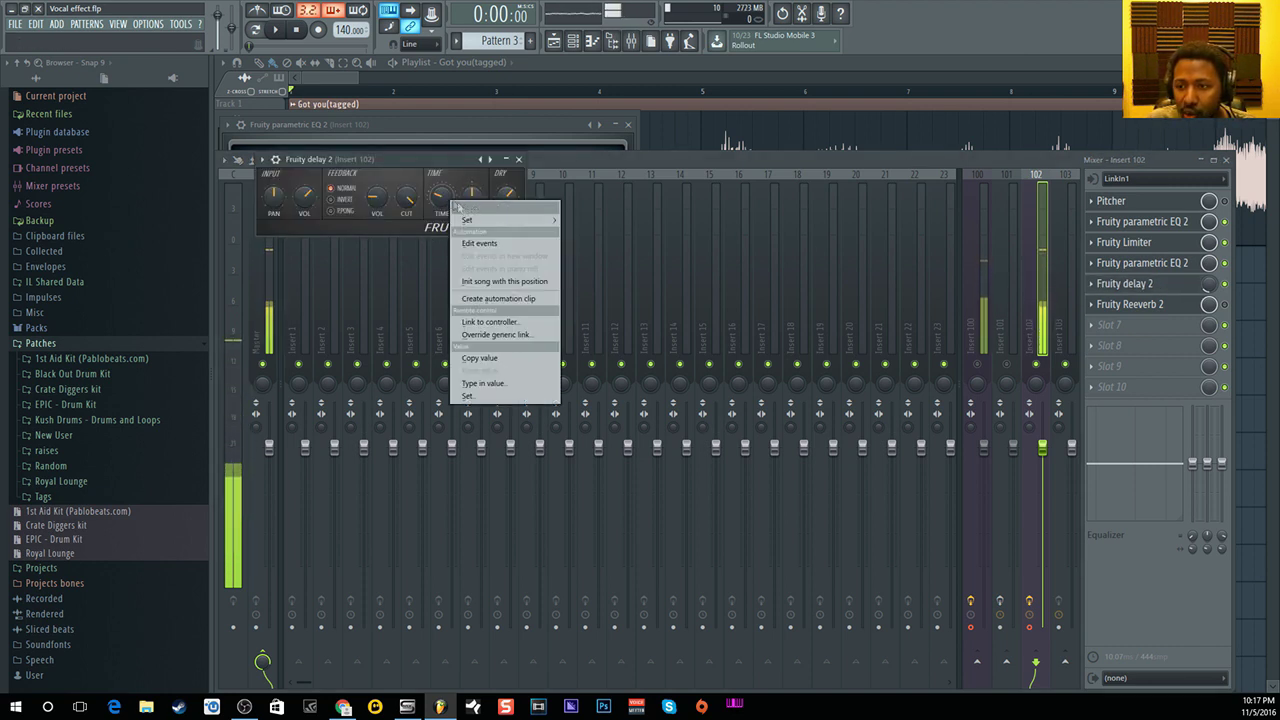
mouse_move(490, 219)
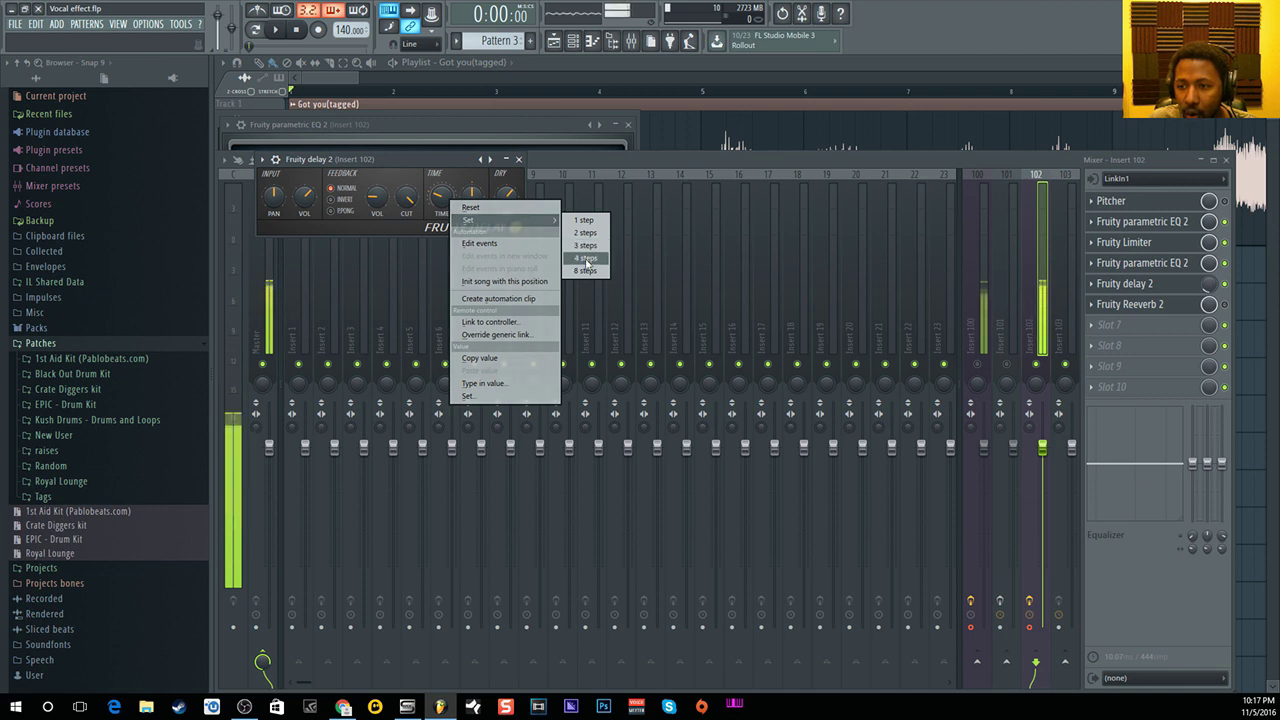
left_click(586, 258)
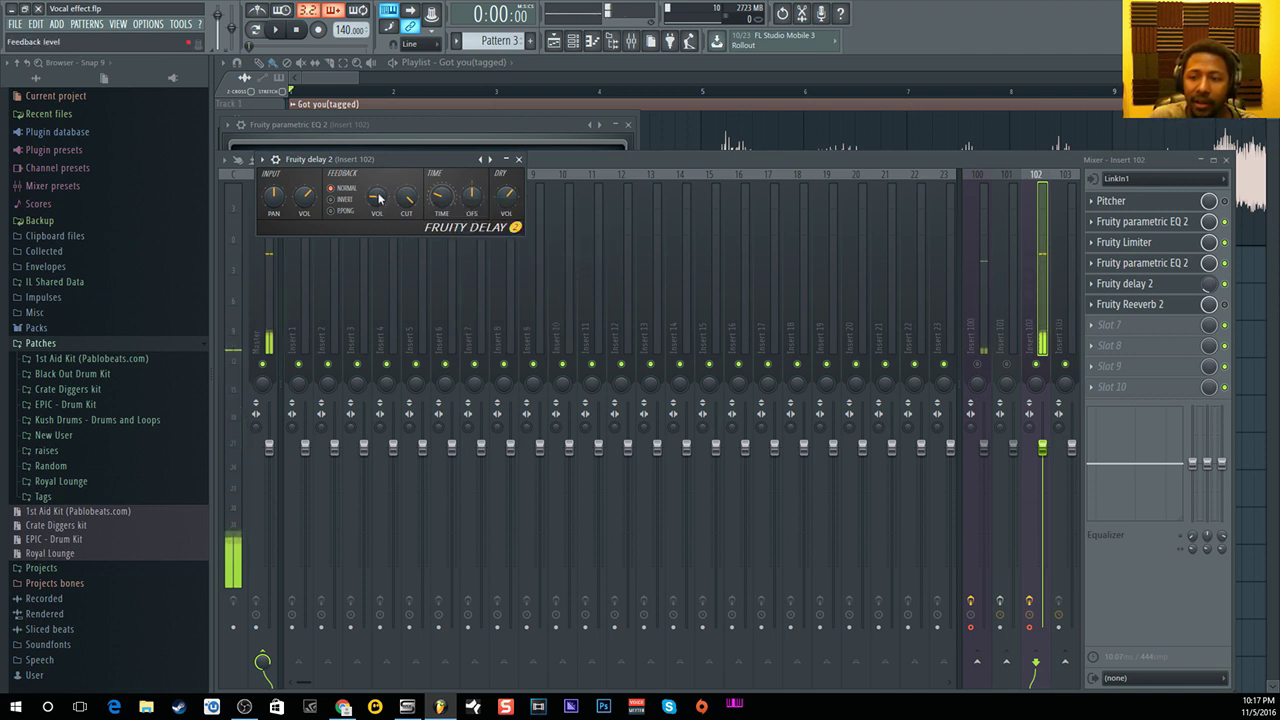
Compare the vocal with Fruity delay 2 bypassed and active, raise its mix level to hear the echo, and bring it down to 10%.
left_click(1225, 285)
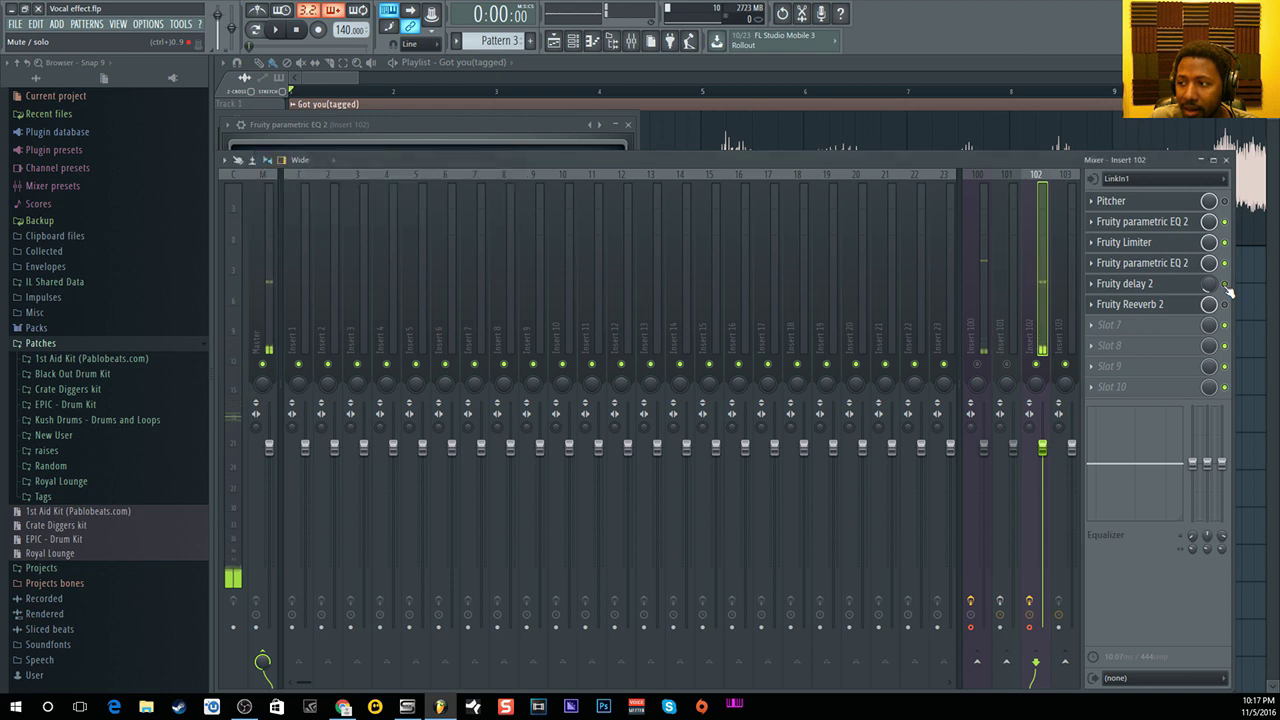
left_click(1163, 285)
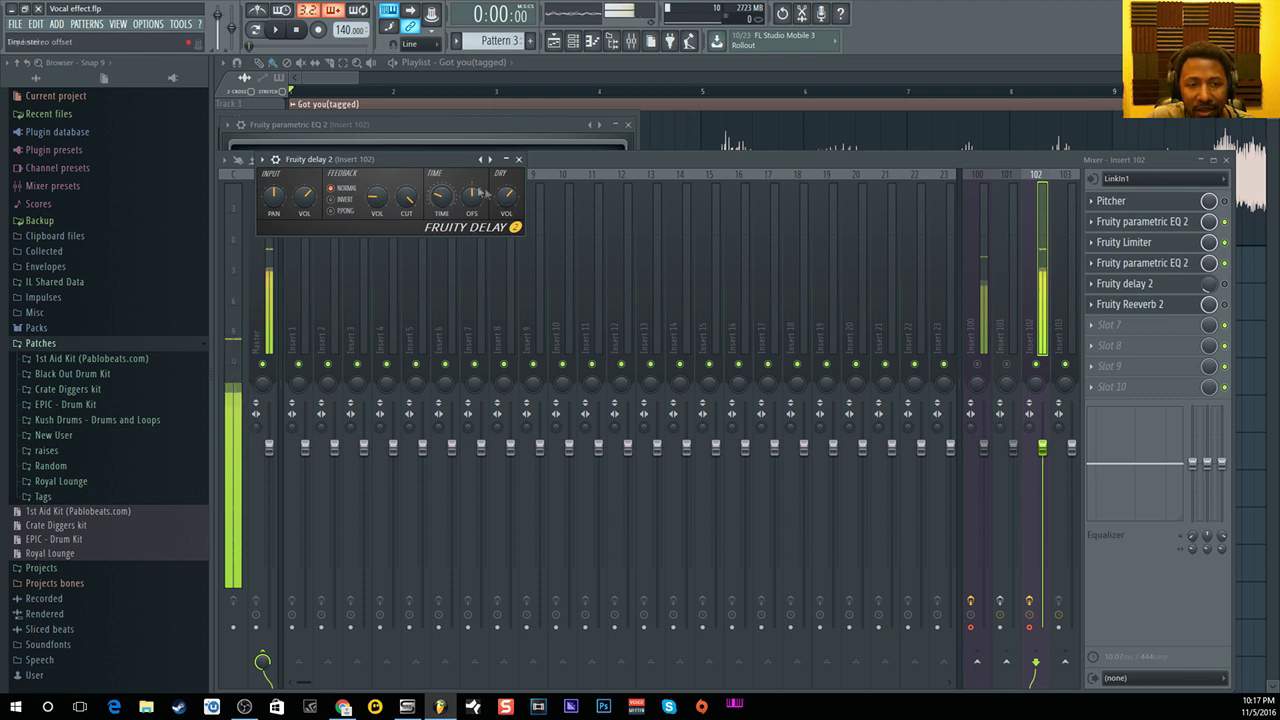
left_click(1209, 285)
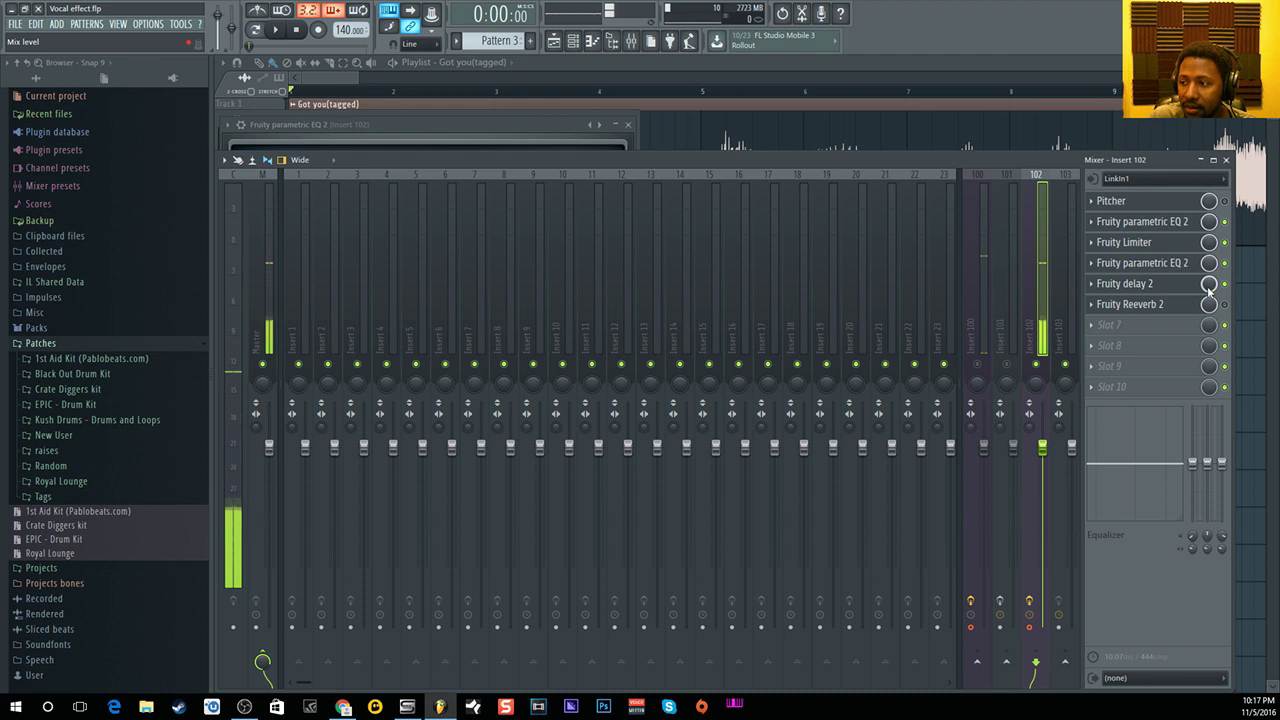
left_click_drag(1209, 290, 1209, 330)
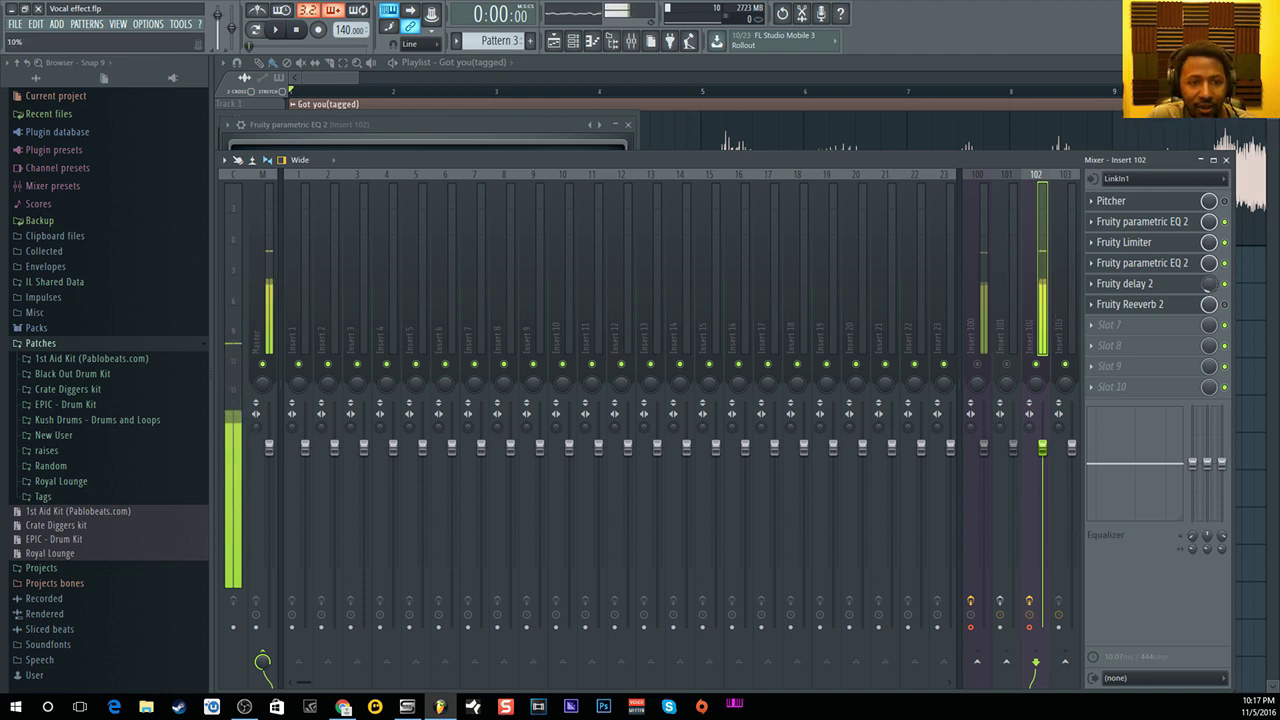
Examine the Fruity Reeverb 2 settings on insert 102, including the low cut, high cut and wet level.
left_click(1183, 306)
left_click(1183, 306)
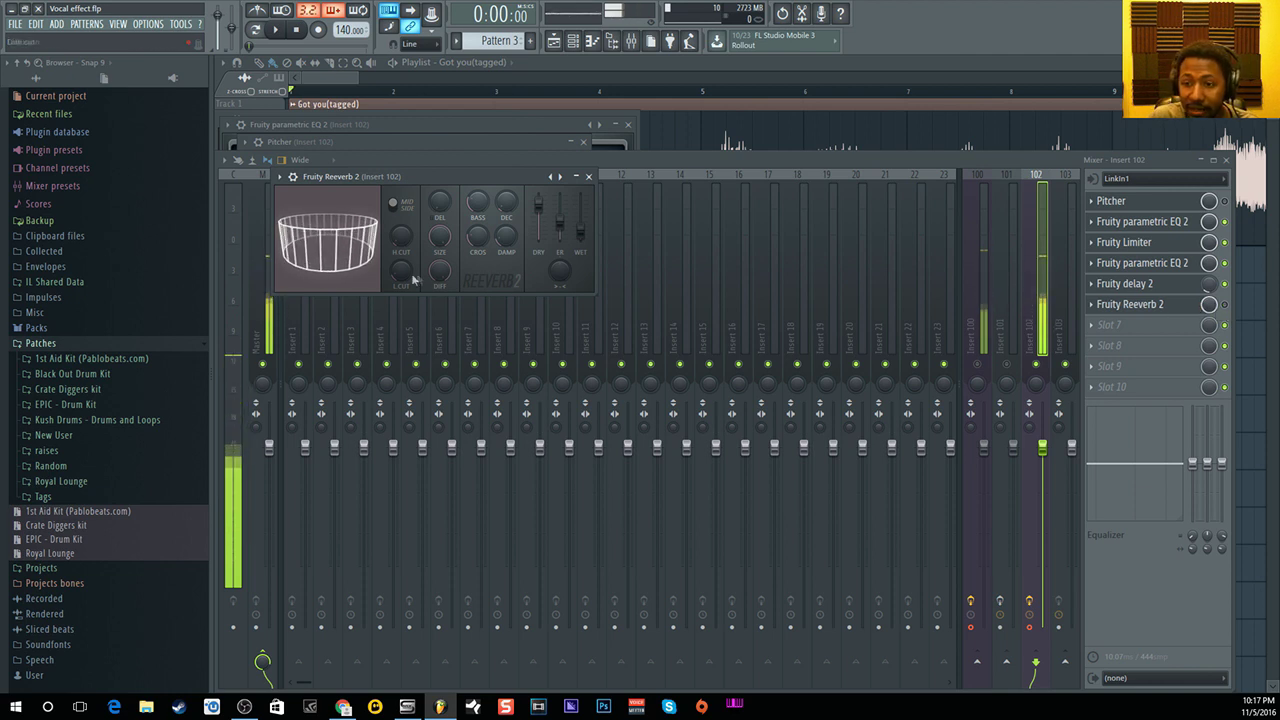
left_click_drag(400, 277, 400, 246)
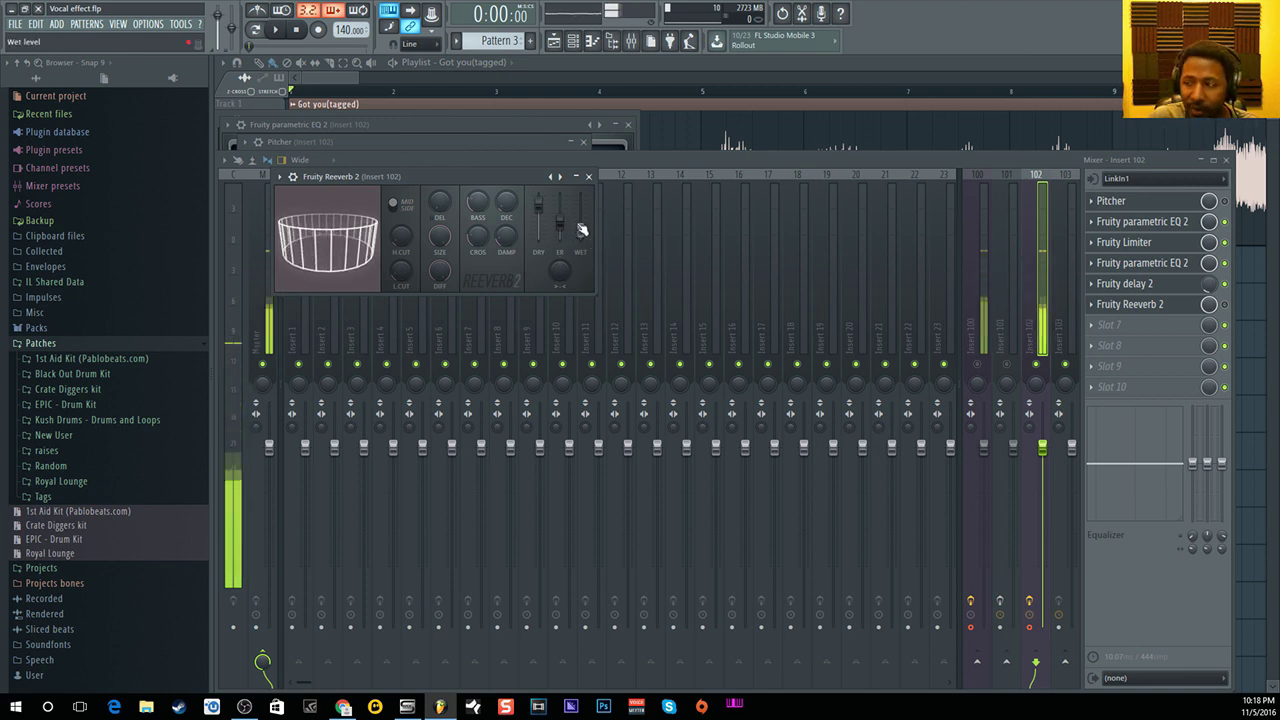
Close Fruity Reeverb 2, enable it and Pitcher on insert 102, and switch playback to the dry vocal by muting insert 102 and unmuting insert 100.
left_click(588, 176)
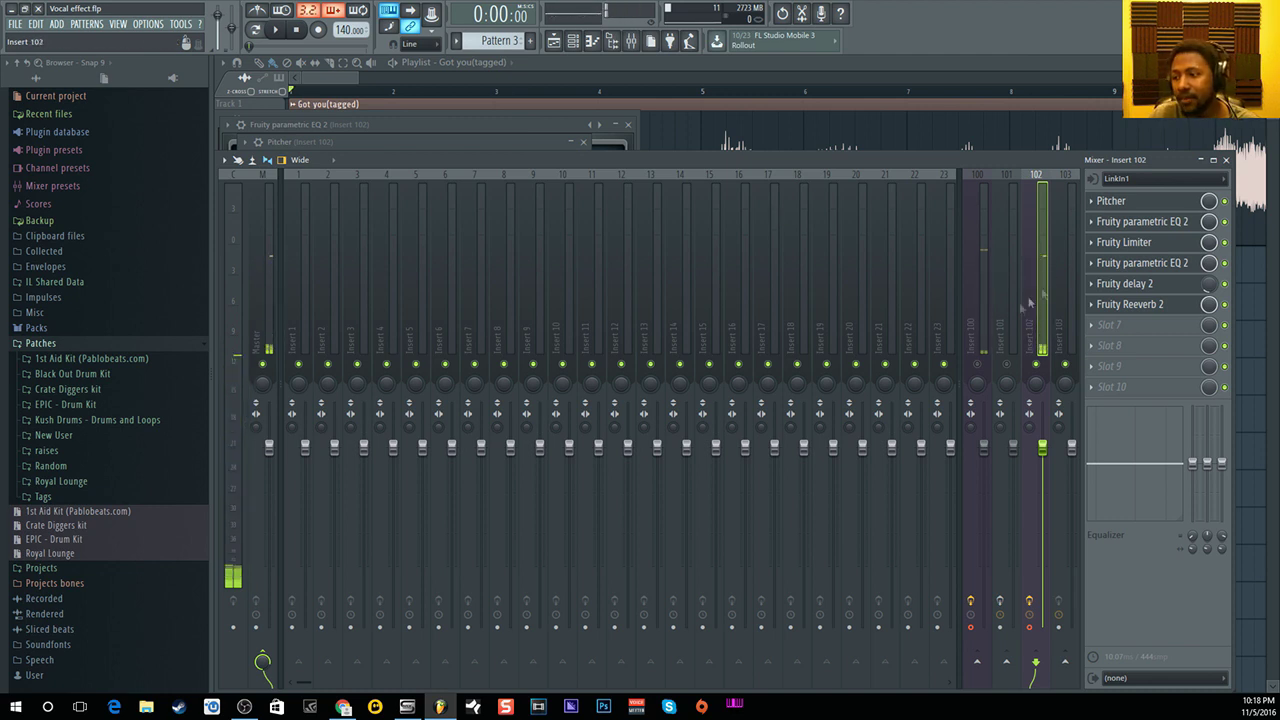
left_click(977, 365)
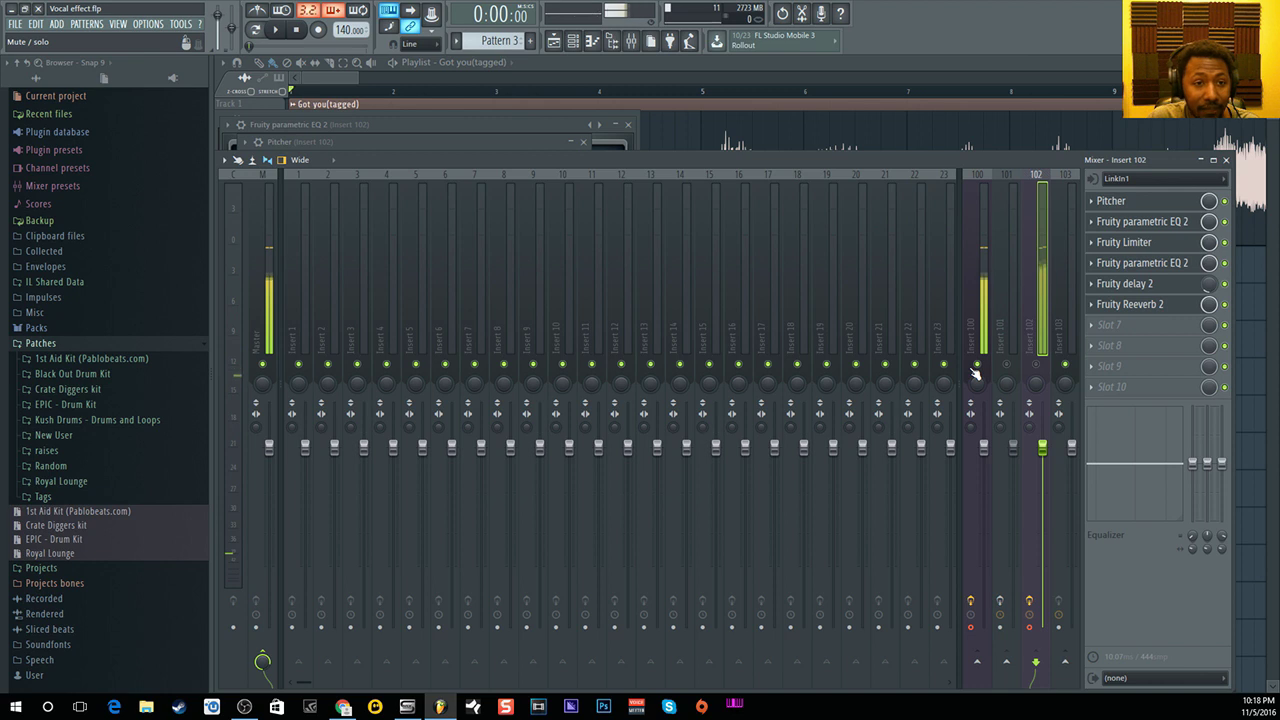